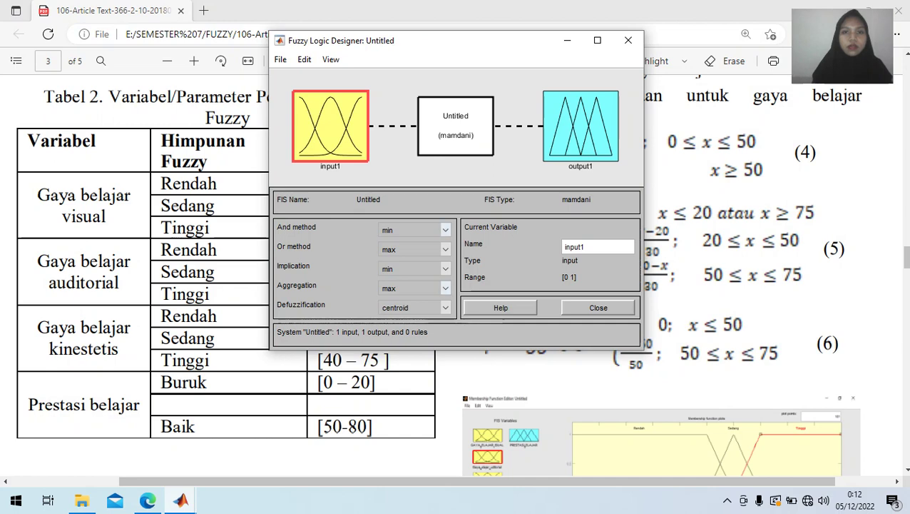
Step: Move the Fuzzy Logic Designer window clear of the variable table and add two more input variables to the system
drag(428, 40, 586, 91)
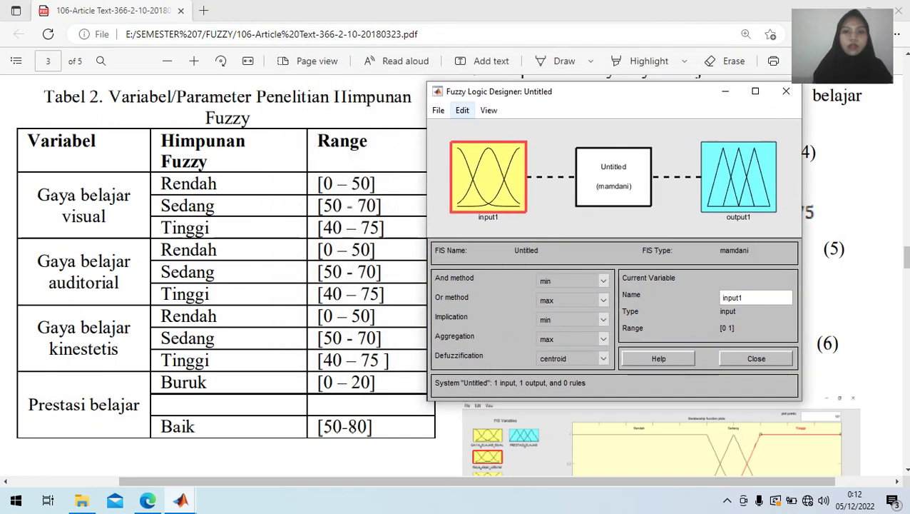
click(462, 109)
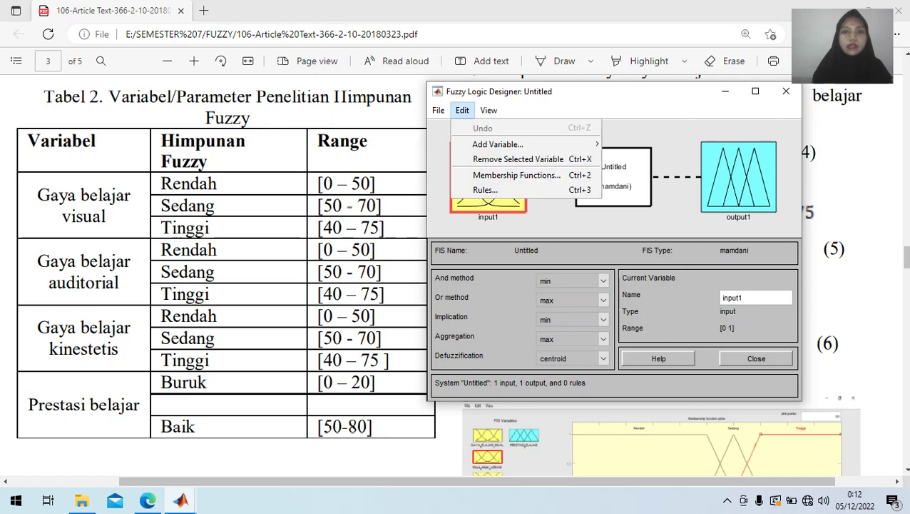
mouse_move(497, 144)
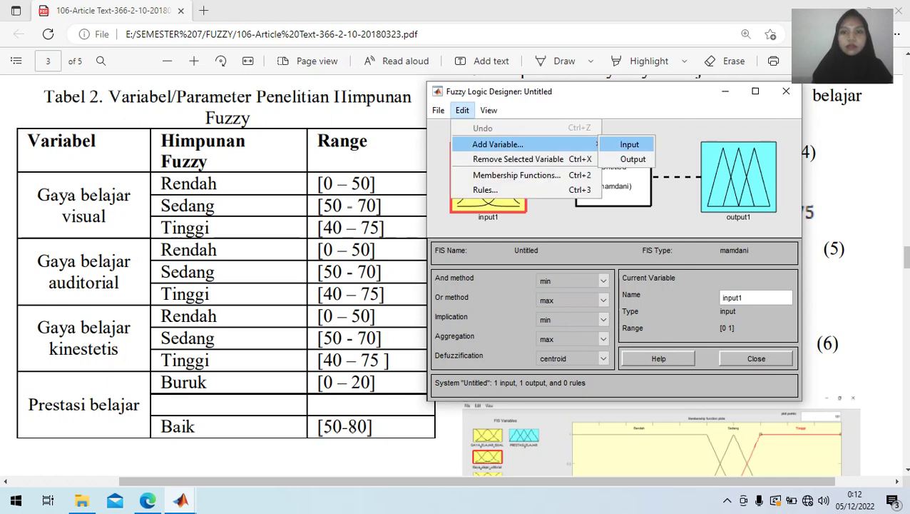
click(629, 144)
click(462, 110)
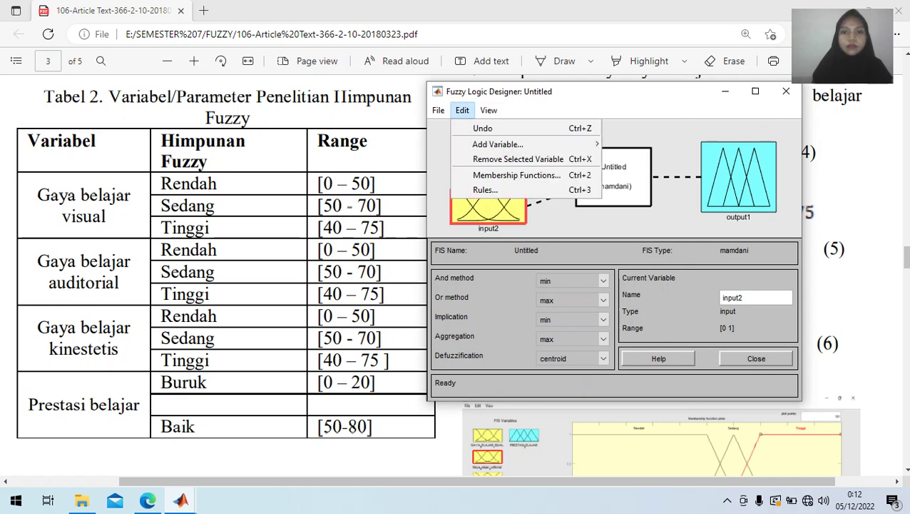
mouse_move(497, 144)
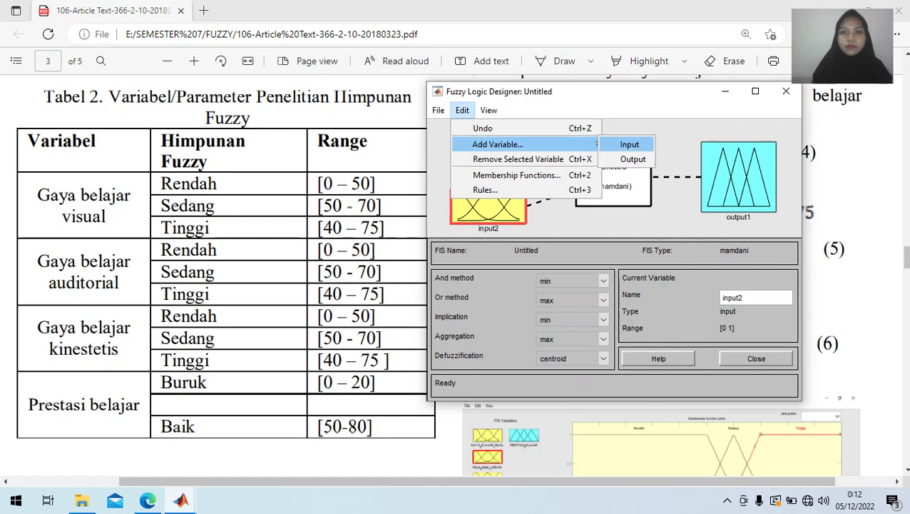
click(629, 144)
Step: Rename the first input variable to GayaBelajarVisual
click(489, 138)
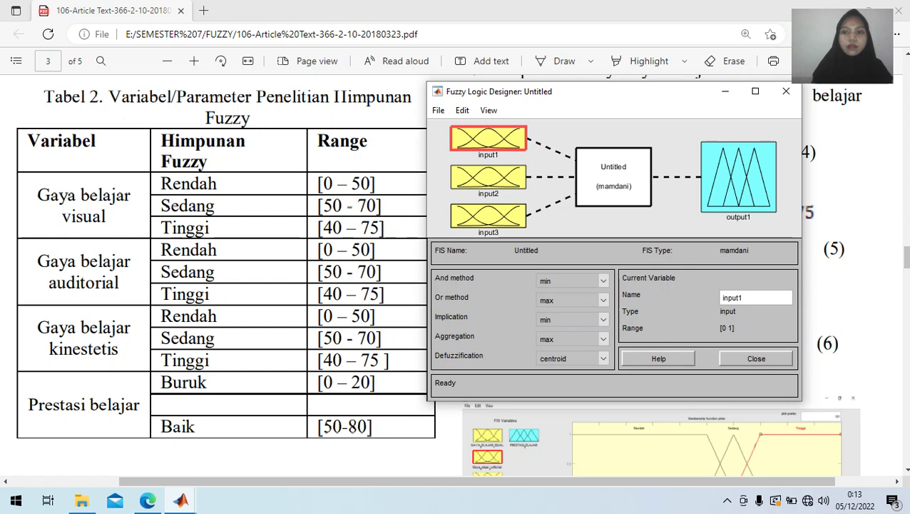
key(BackSpace)
key(BackSpace)
key(BackSpace)
key(BackSpace)
key(BackSpace)
key(BackSpace)
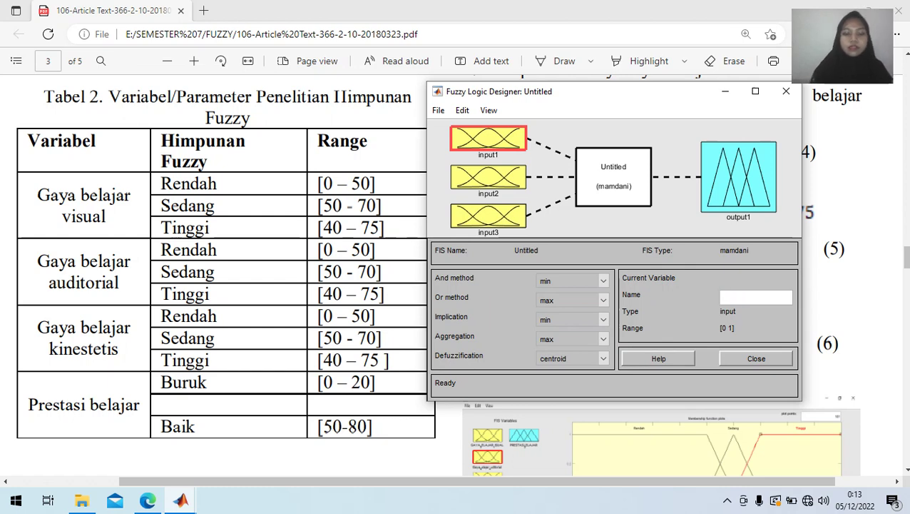
text(Gaya)
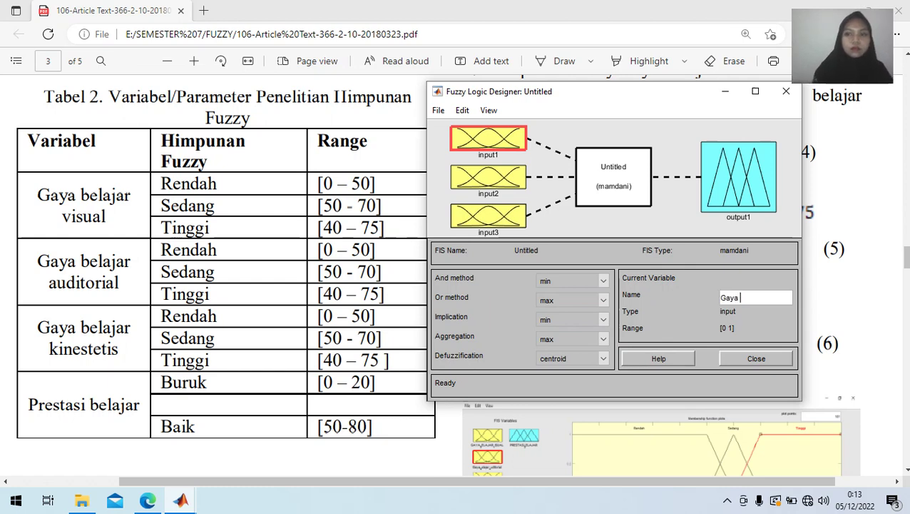
key(BackSpace)
text(B)
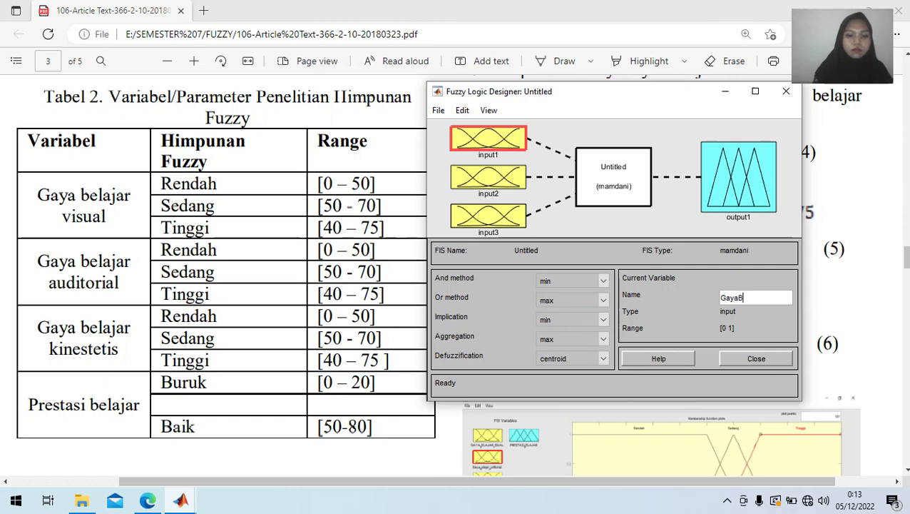
text(elajarVisual)
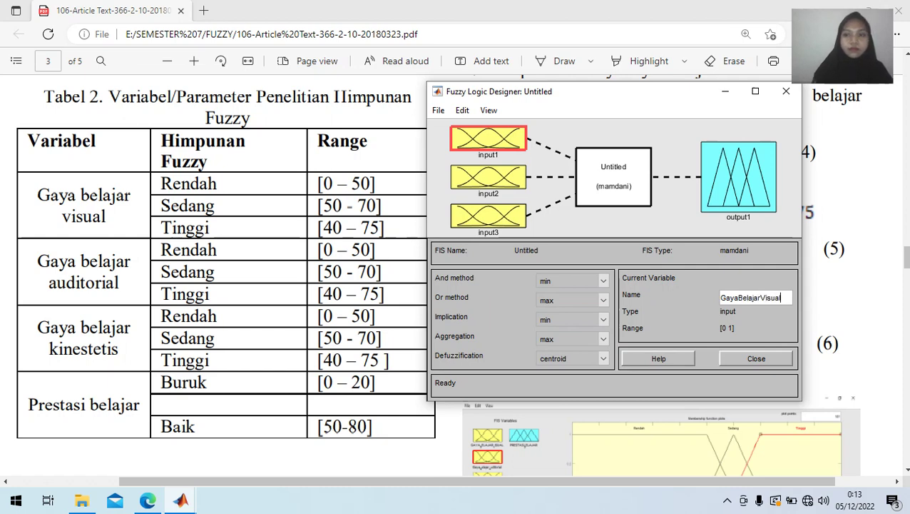
key(Return)
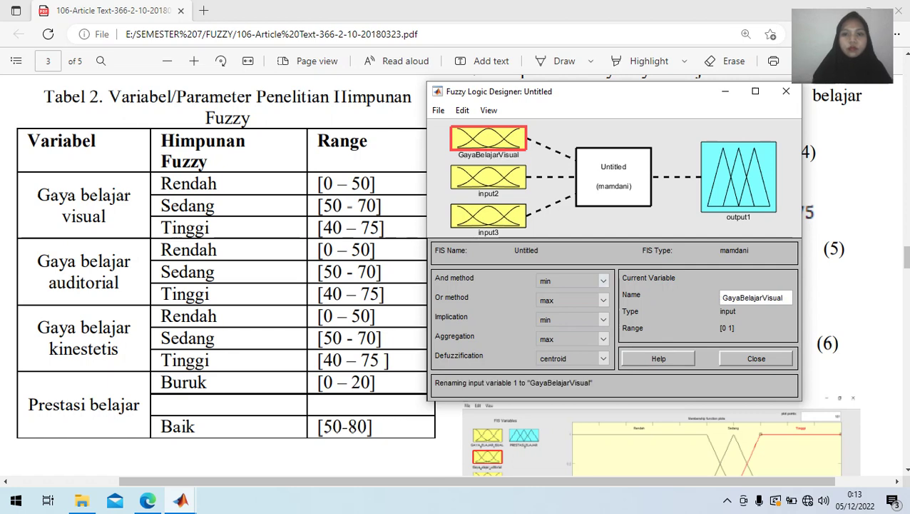
Step: Rename the second input variable to GayaBelajarAuditorial
click(489, 177)
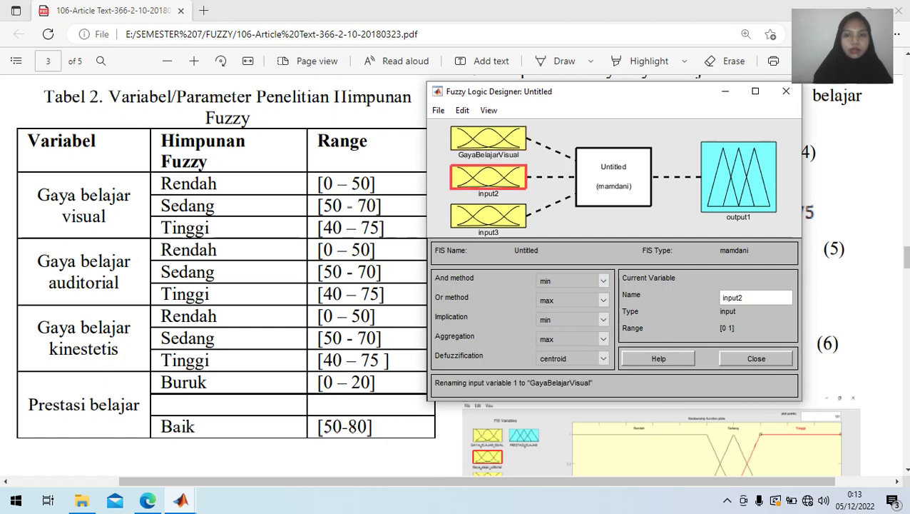
key(BackSpace)
key(BackSpace)
key(BackSpace)
key(BackSpace)
key(BackSpace)
key(BackSpace)
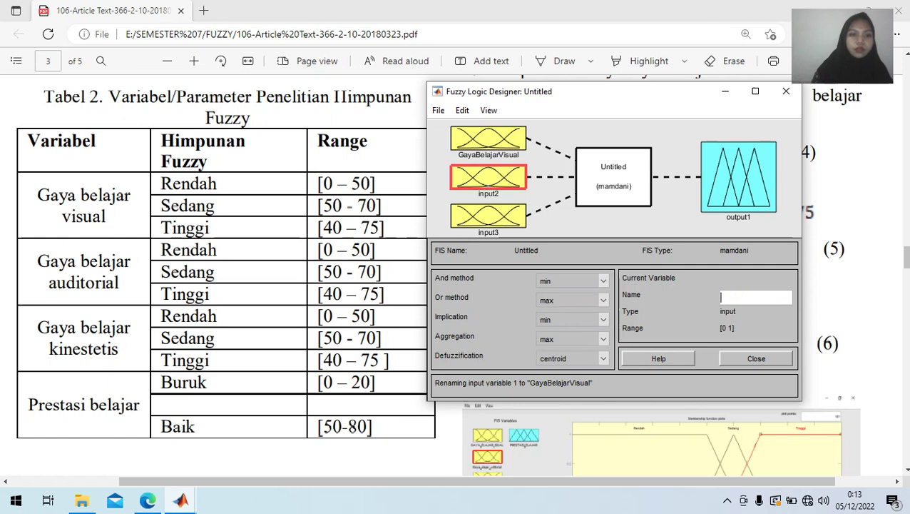
text(G)
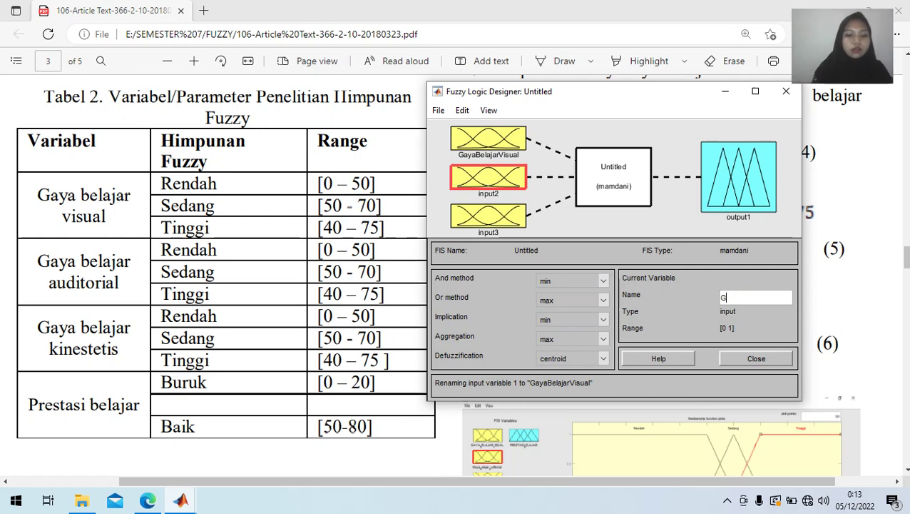
text(ayaB)
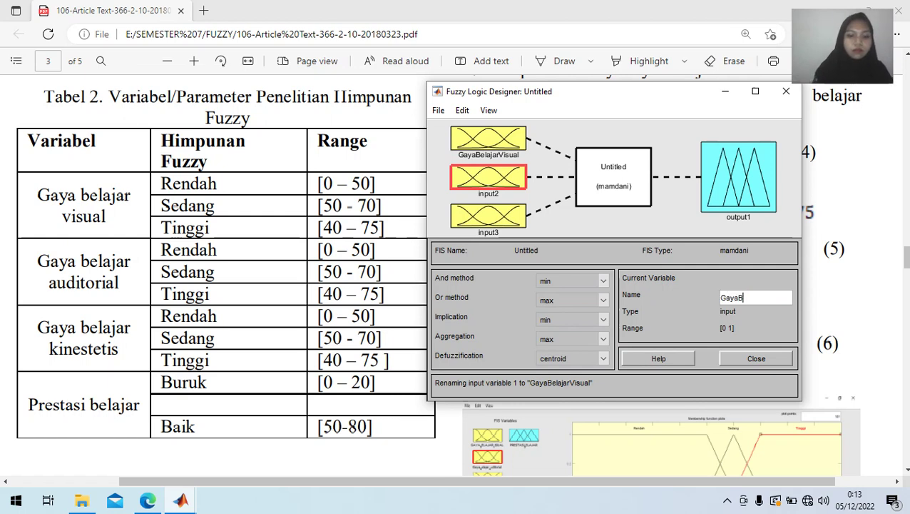
text(elajarAuditoriaa)
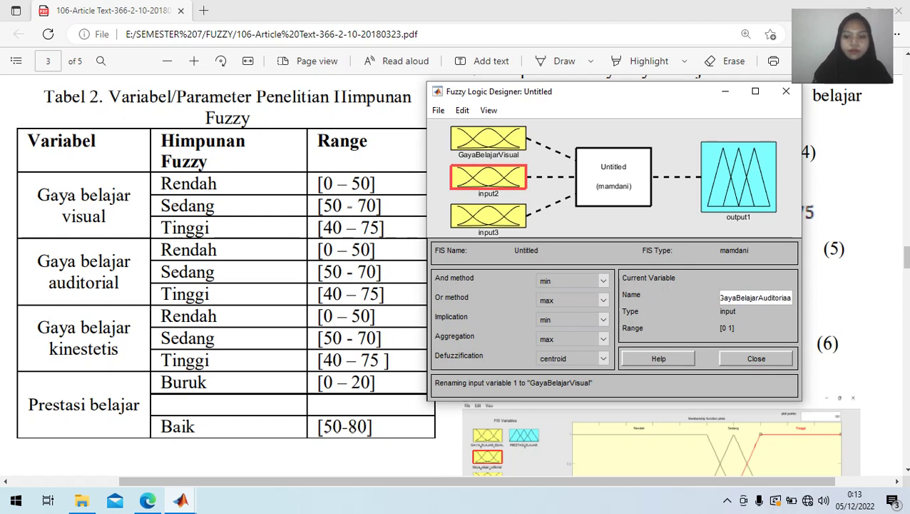
key(BackSpace)
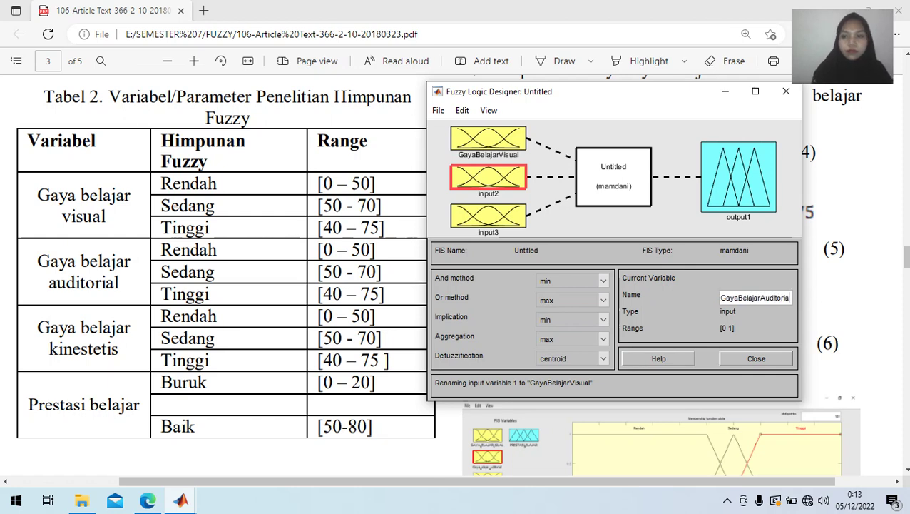
text(l)
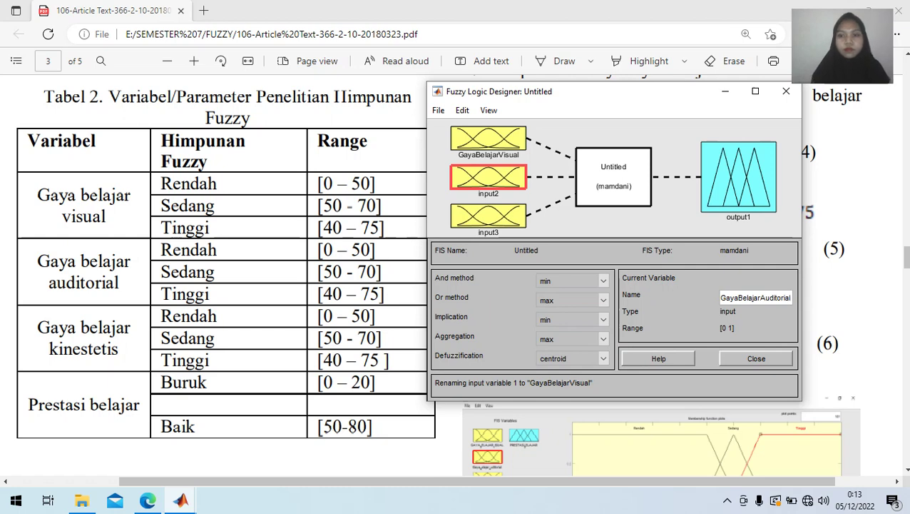
Step: Rename the third input variable to GayaBelajarKinestetis
click(488, 215)
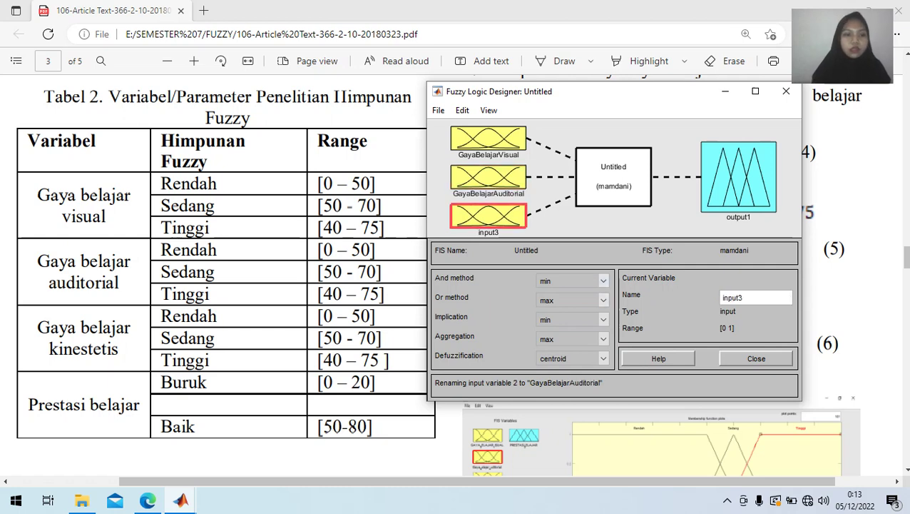
key(BackSpace)
key(BackSpace)
key(BackSpace)
key(BackSpace)
key(BackSpace)
key(BackSpace)
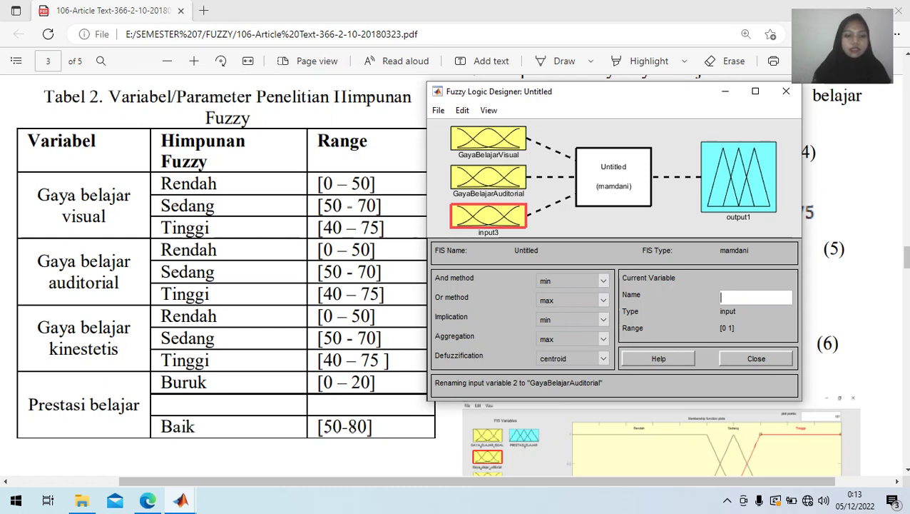
text(GayaBelajar)
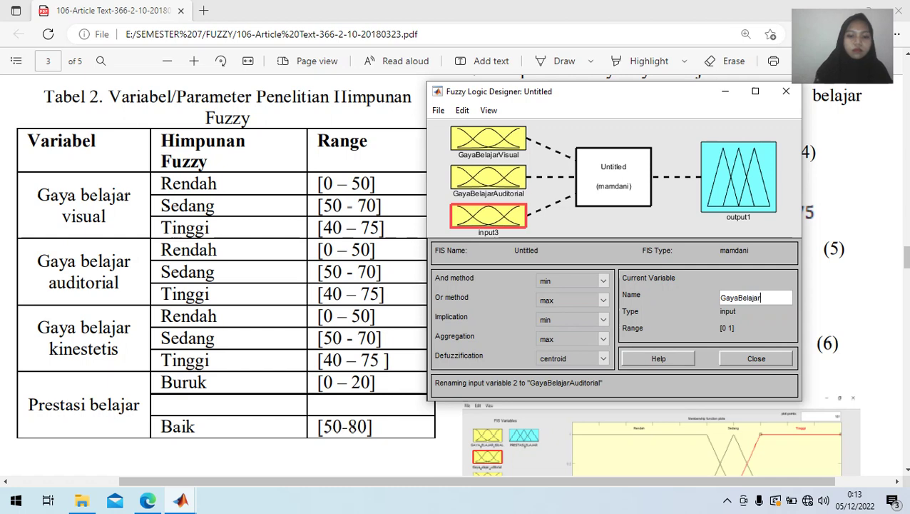
text(Kines)
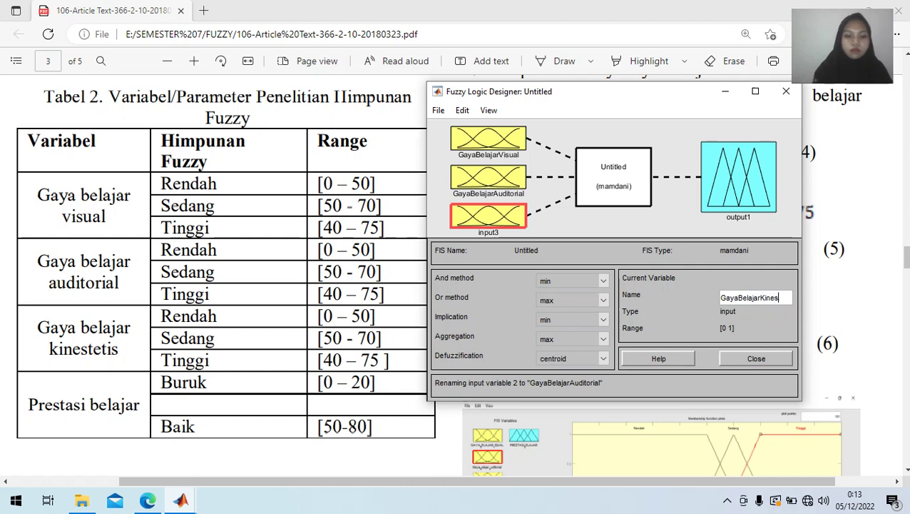
text(tetis)
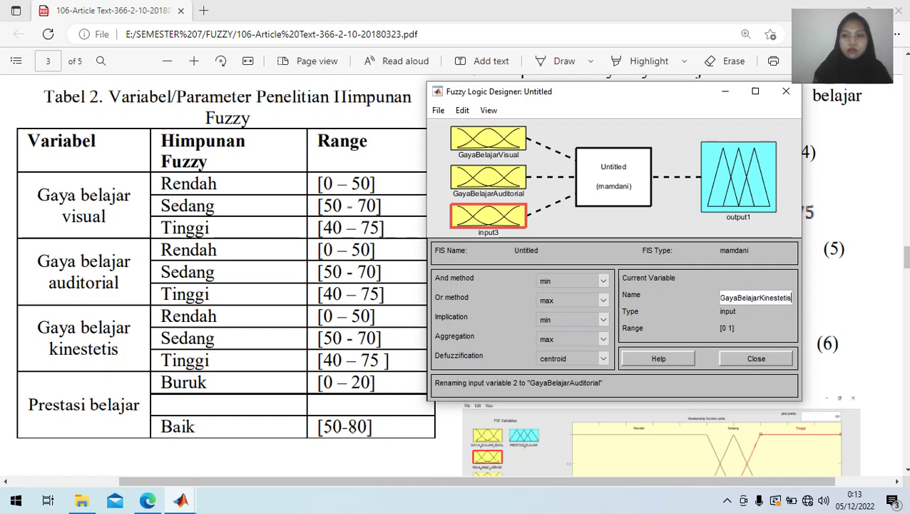
key(Return)
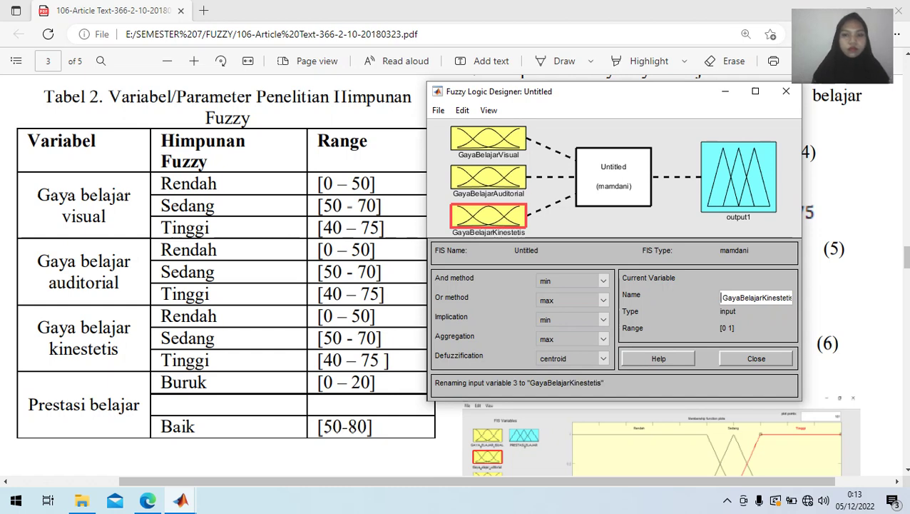
Step: Rename the output variable to PrestasiBelajar
click(738, 176)
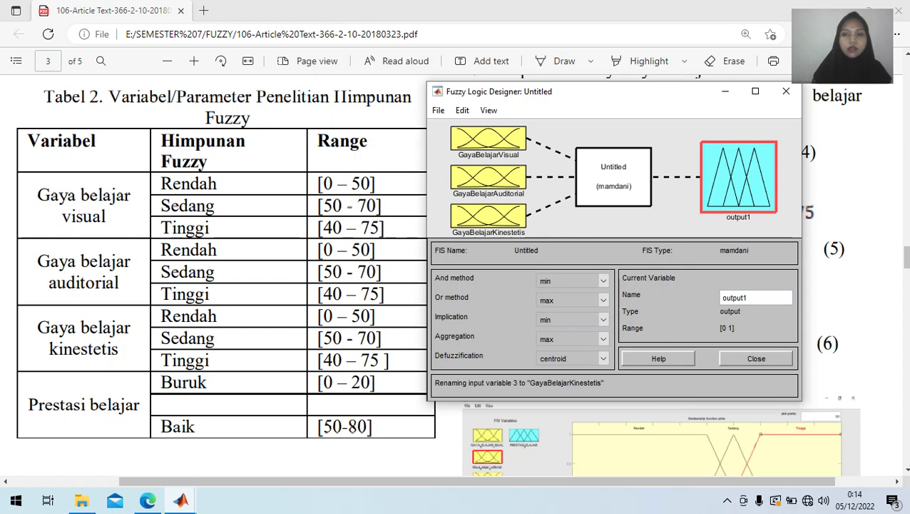
key(BackSpace)
key(BackSpace)
key(BackSpace)
key(BackSpace)
key(BackSpace)
key(BackSpace)
key(BackSpace)
text(Presta)
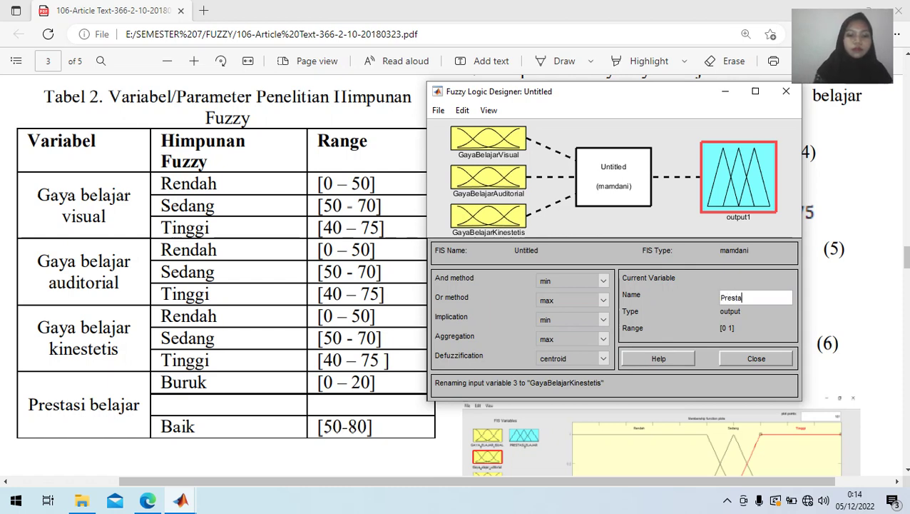
text(siBelajar)
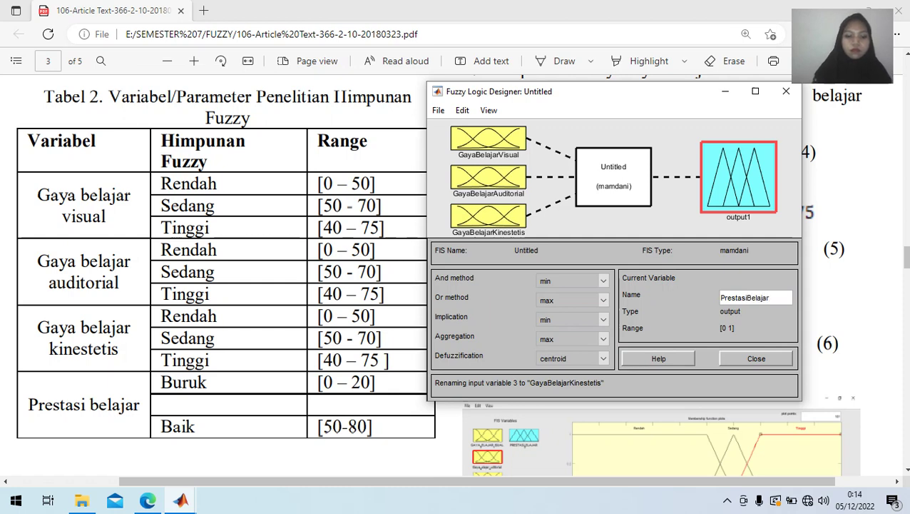
key(Return)
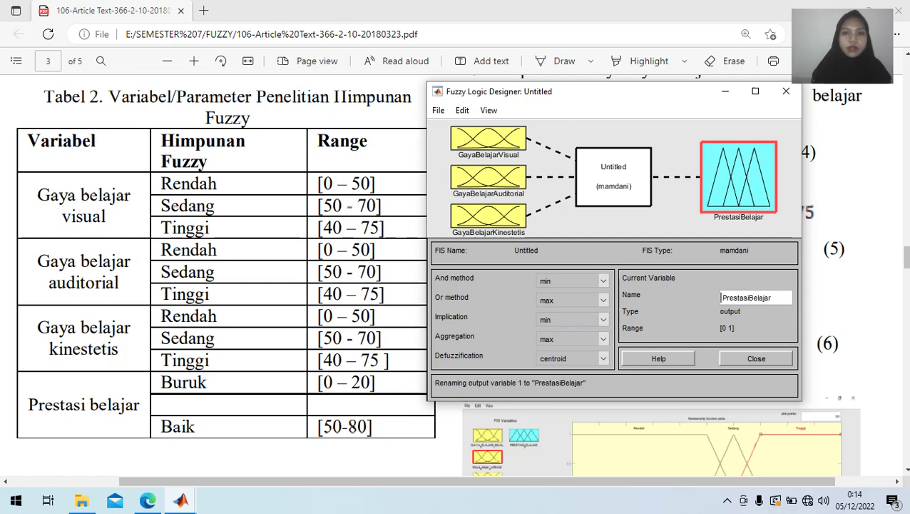
Step: Open the membership functions of GayaBelajarVisual and rename the first one, mf1, to Rendah
click(489, 138)
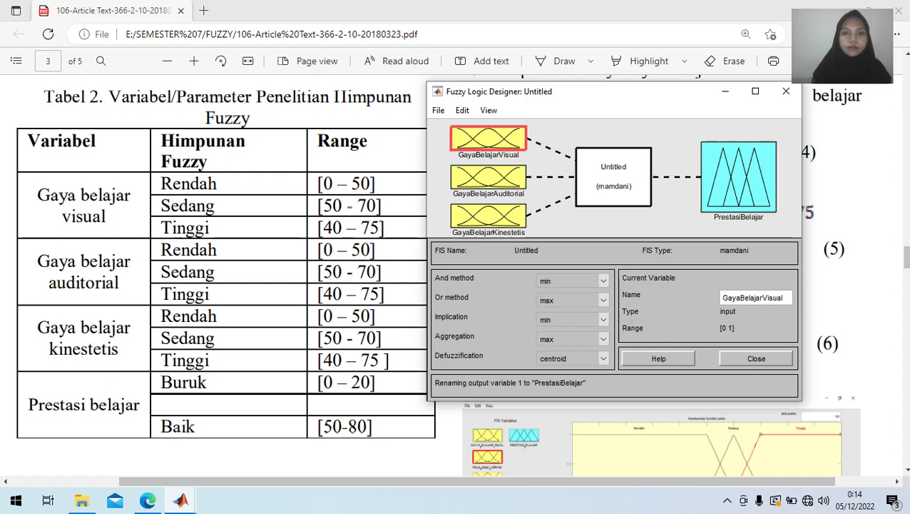
double_click(489, 138)
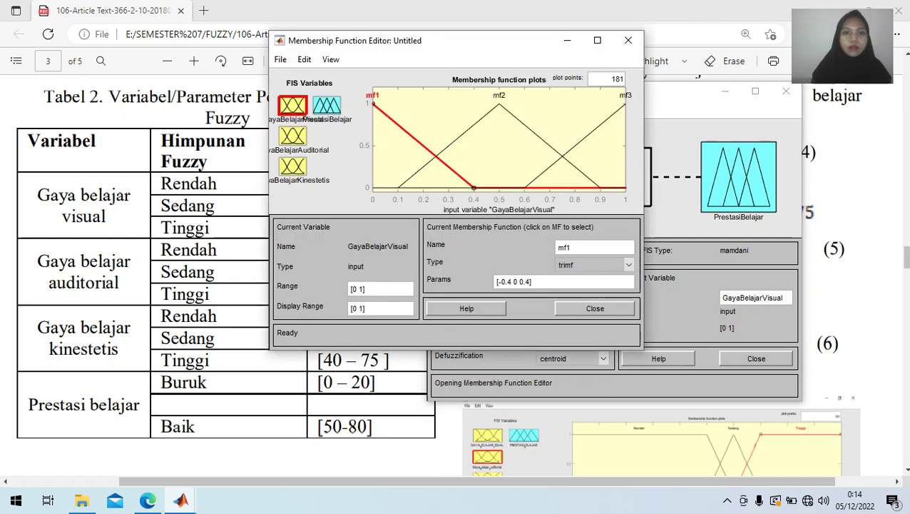
click(570, 246)
key(BackSpace)
key(BackSpace)
key(BackSpace)
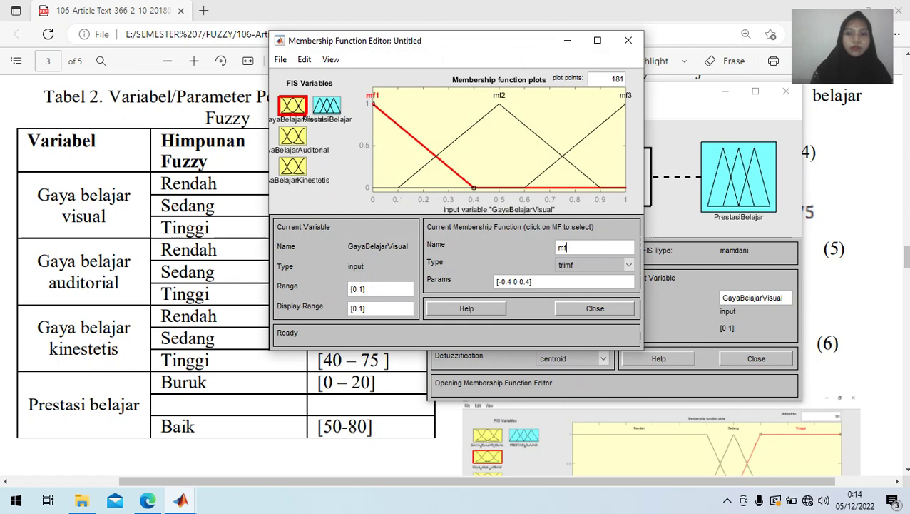
text(R)
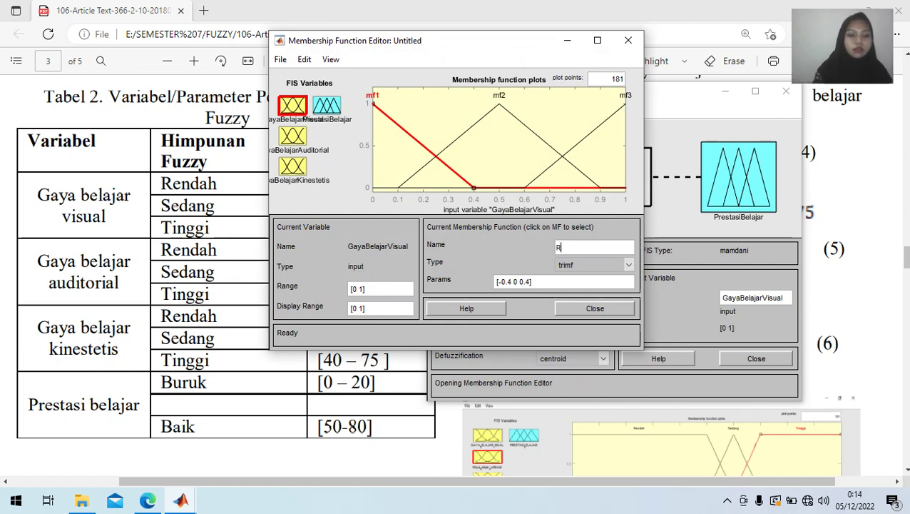
text(endah)
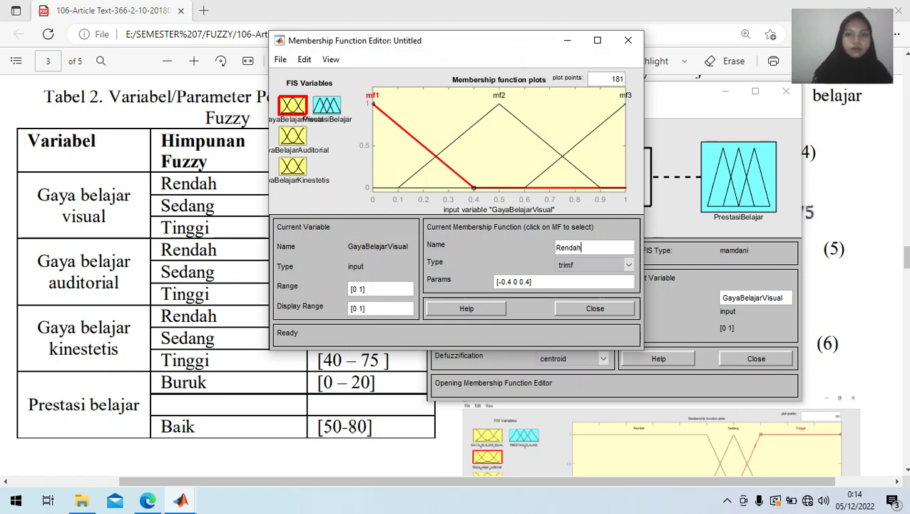
Step: Rename the second membership function, mf2, of GayaBelajarVisual to Sedang
click(448, 146)
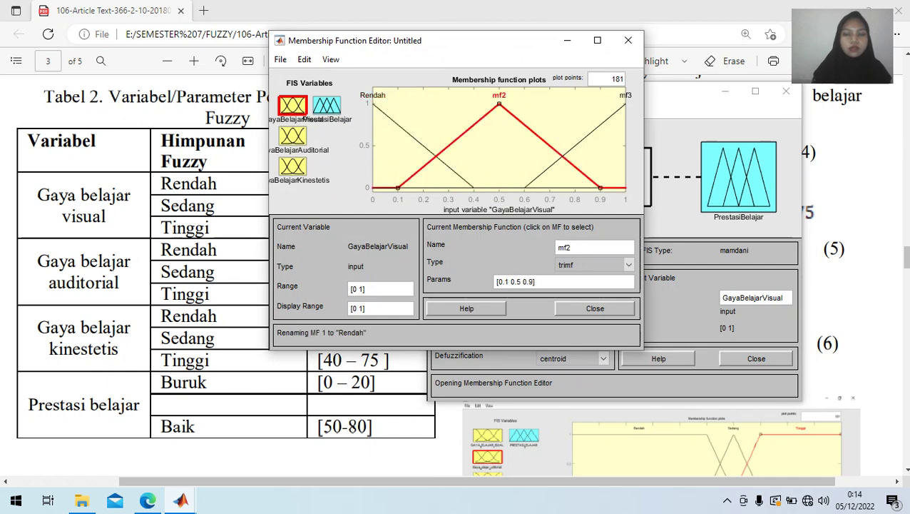
click(568, 247)
key(BackSpace)
key(BackSpace)
key(BackSpace)
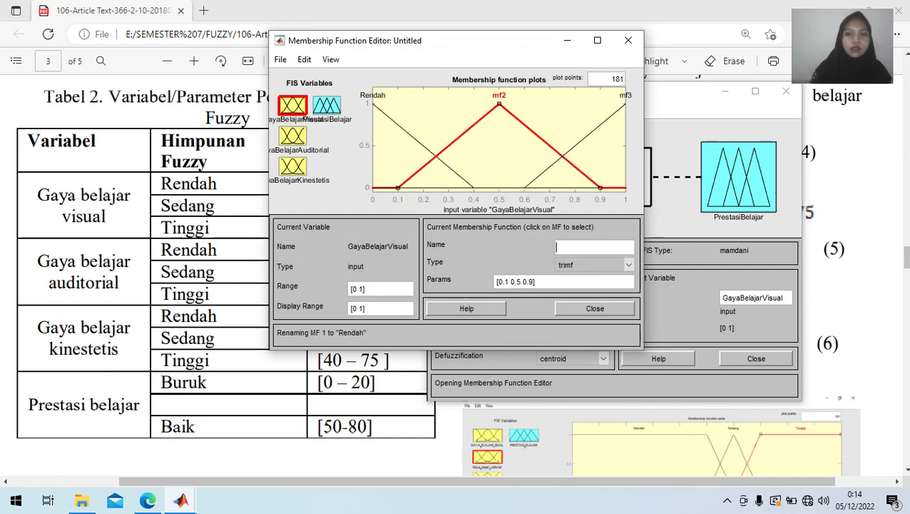
text(Sedang)
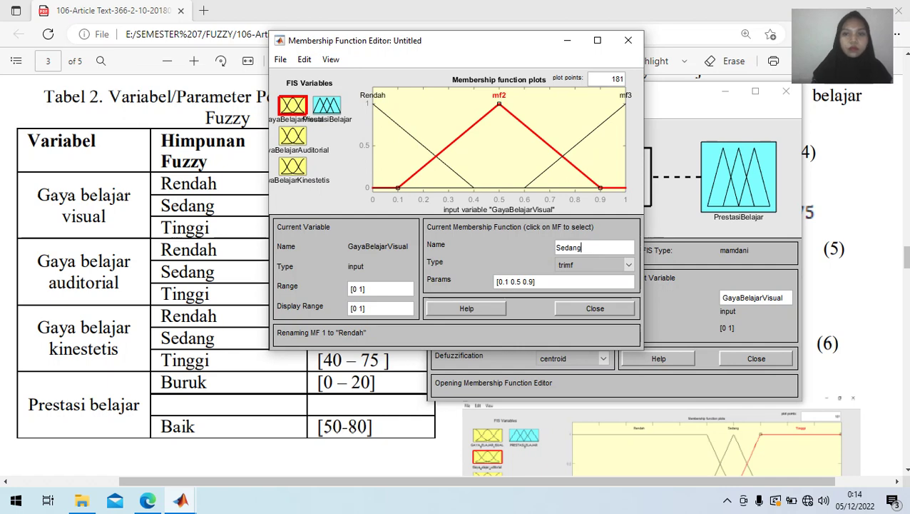
Step: Rename the third membership function, mf3, of GayaBelajarVisual to Tinggi
click(574, 145)
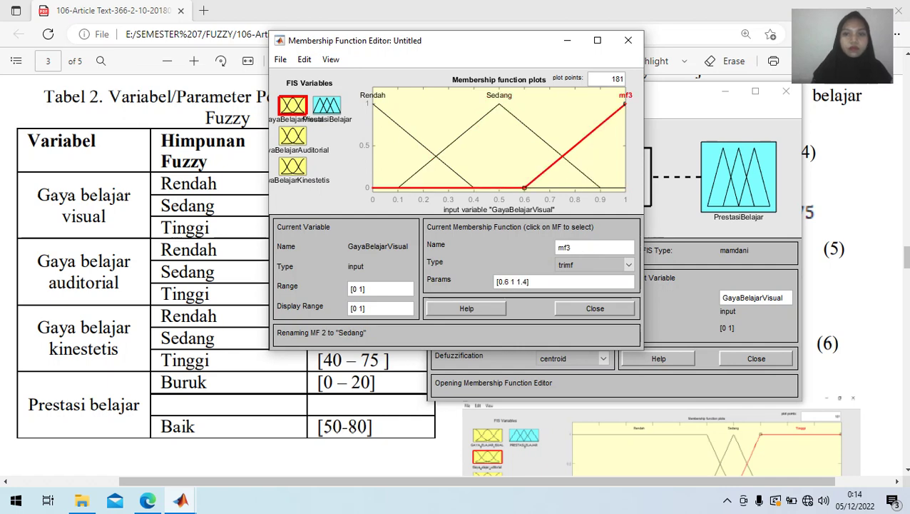
click(568, 247)
key(BackSpace)
key(BackSpace)
key(BackSpace)
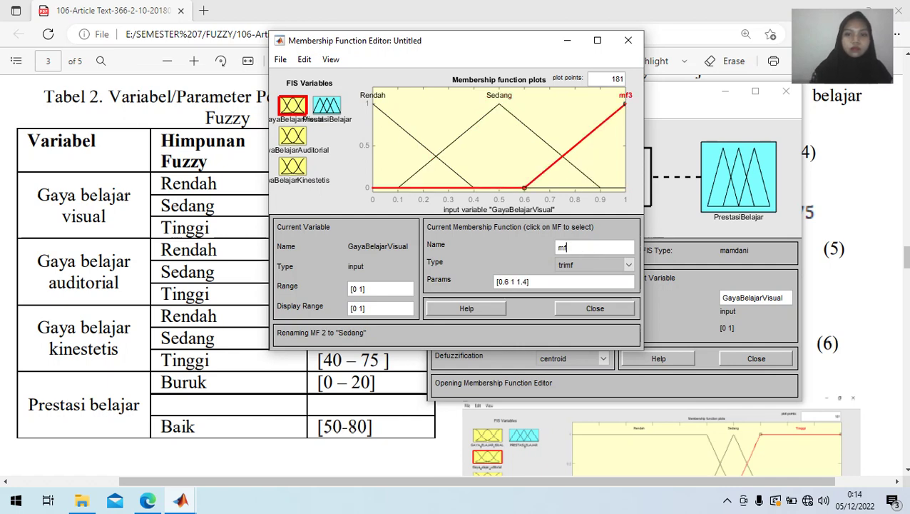
text(Tinggi)
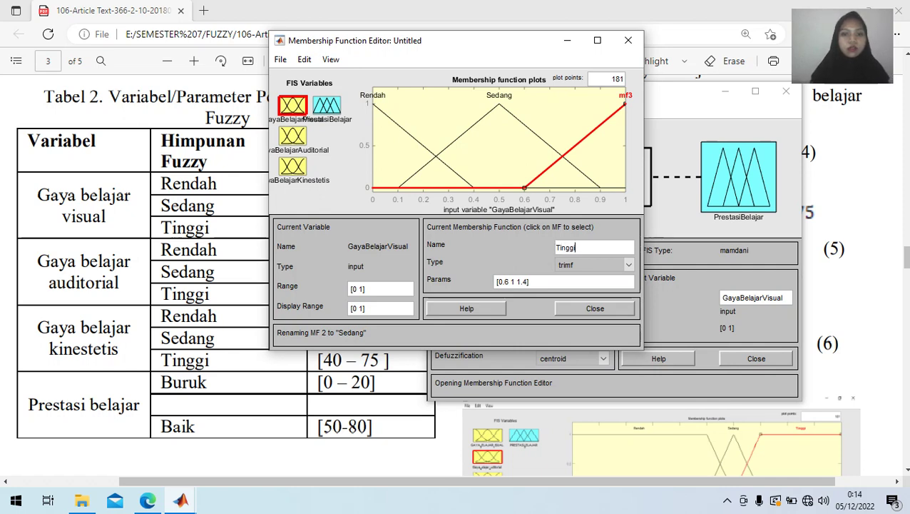
Step: Set the range of the input variable GayaBelajarVisual to [0 75]
click(362, 289)
key(BackSpace)
text(75)
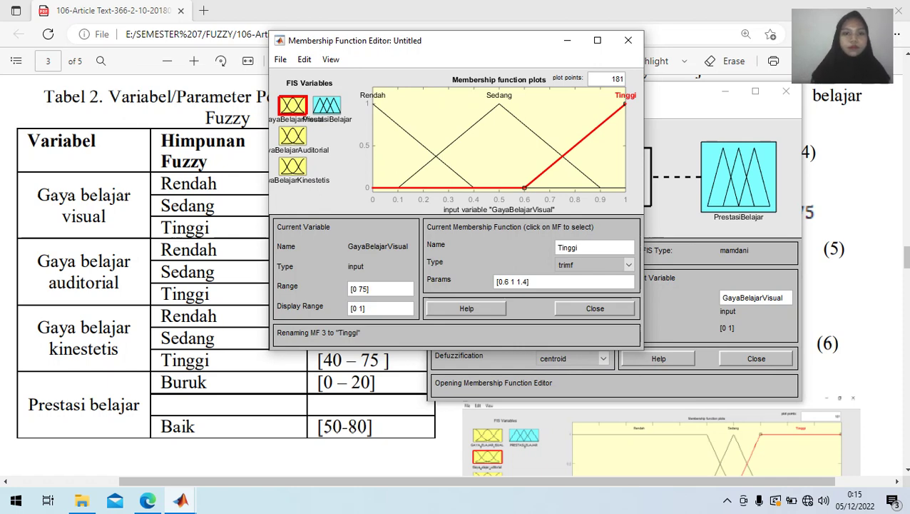
Step: Switch to the GayaBelajarAuditorial input and rename its first membership function, mf1, to Rendah
click(293, 136)
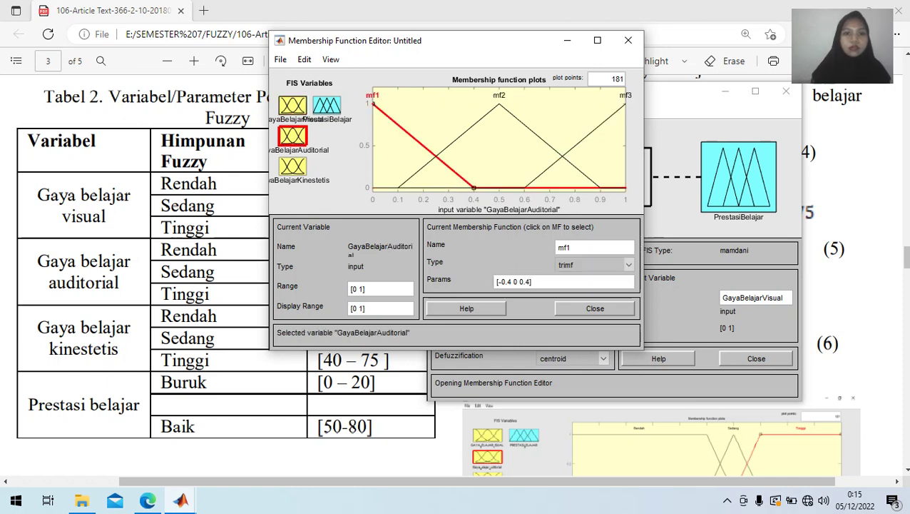
click(569, 246)
key(BackSpace)
key(BackSpace)
key(BackSpace)
text(Rendah)
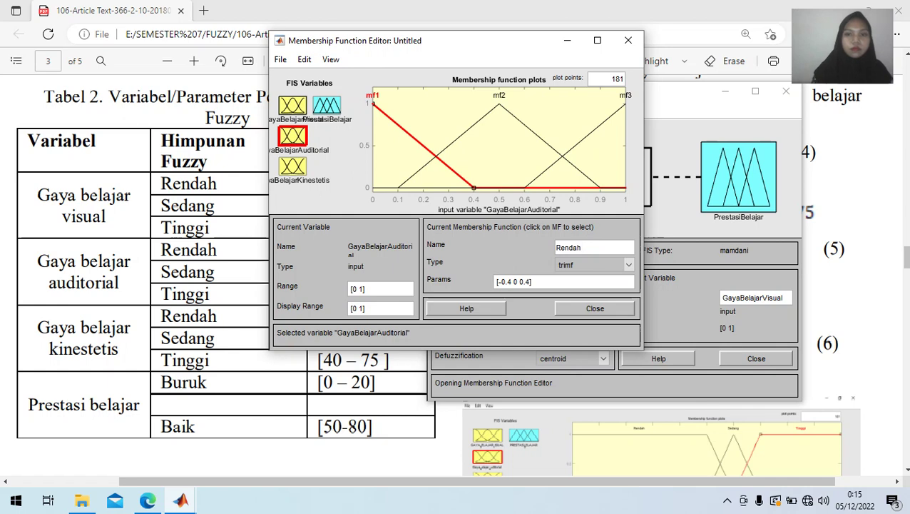
key(Return)
Step: Rename the second membership function, mf2, of GayaBelajarAuditorial to Sedang
click(448, 146)
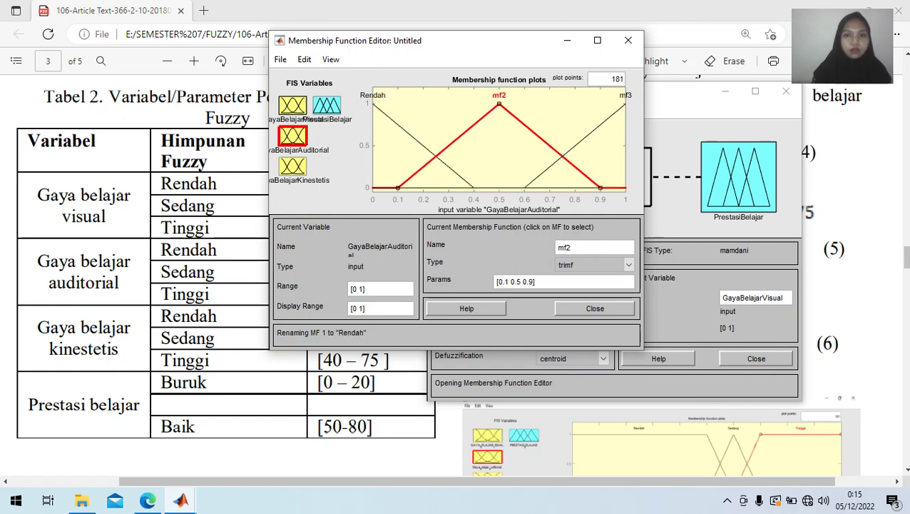
click(571, 246)
key(BackSpace)
key(BackSpace)
key(BackSpace)
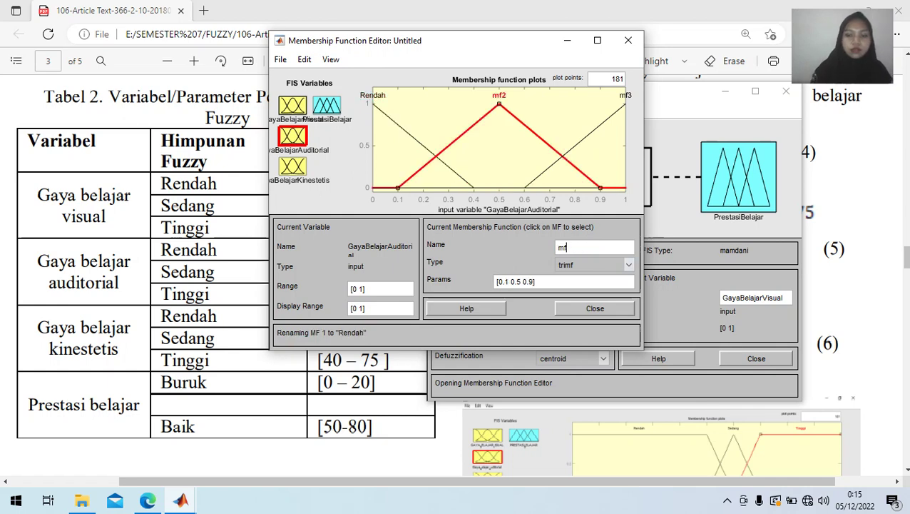
text(Sedang)
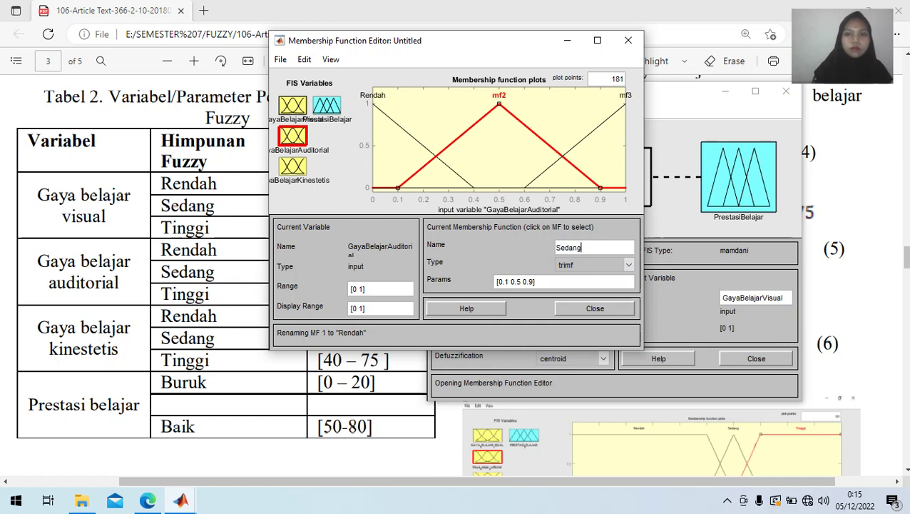
Step: Rename the third membership function, mf3, of GayaBelajarAuditorial to Tinggi
click(599, 126)
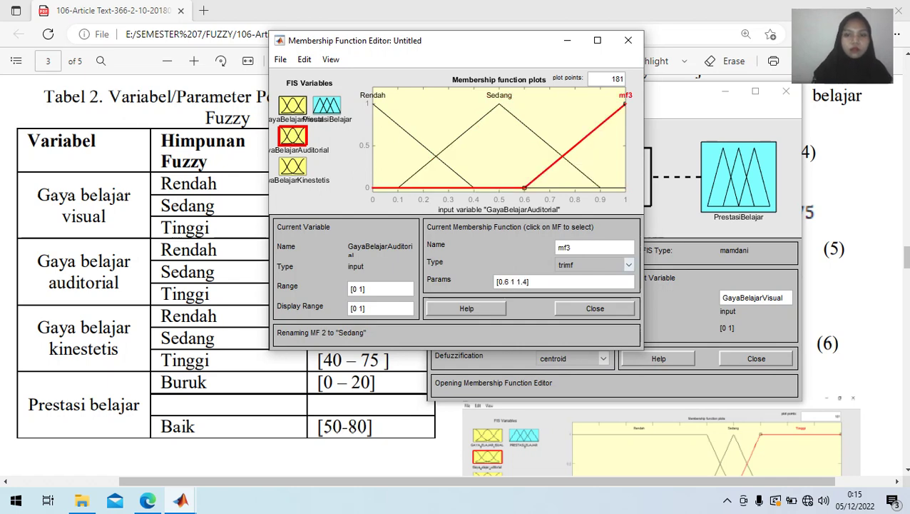
key(BackSpace)
key(BackSpace)
key(BackSpace)
text(Tinggi)
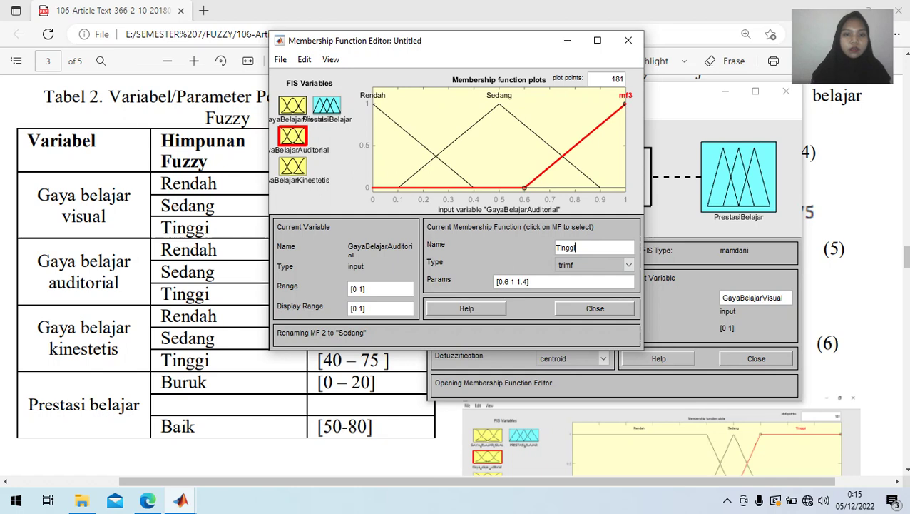
key(Return)
Step: Set the range of the input variable GayaBelajarAuditorial to [0 75]
click(363, 288)
key(BackSpace)
key(BackSpace)
text(75])
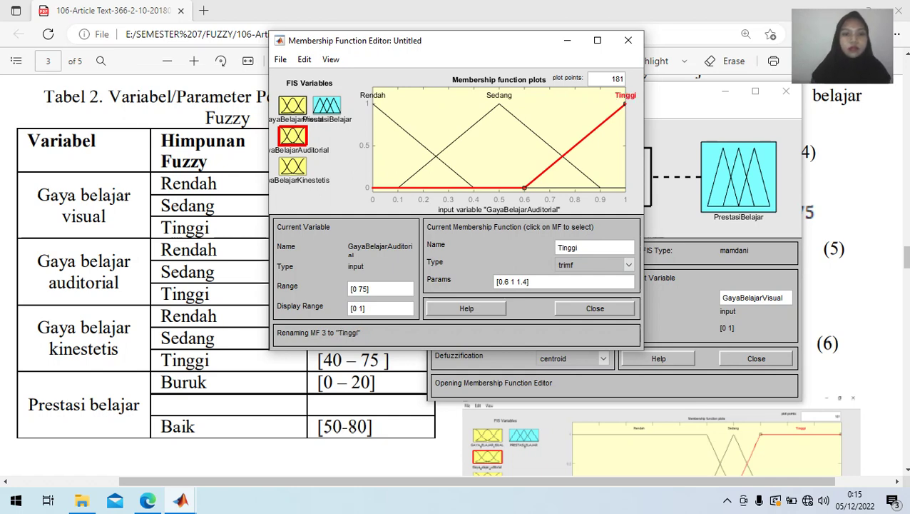
Step: Switch to the GayaBelajarKinestetis input and rename its first membership function, mf1, to Rendah
click(292, 165)
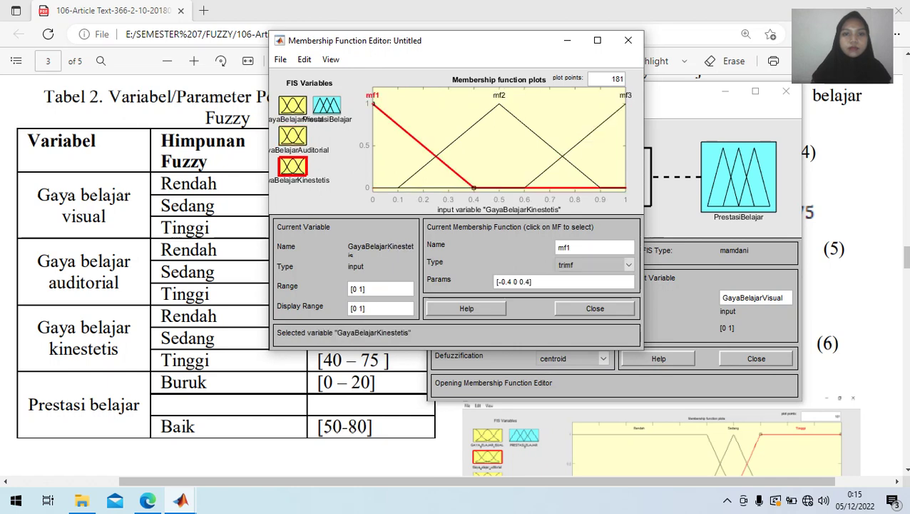
click(569, 247)
key(BackSpace)
key(BackSpace)
key(BackSpace)
text(Rendah)
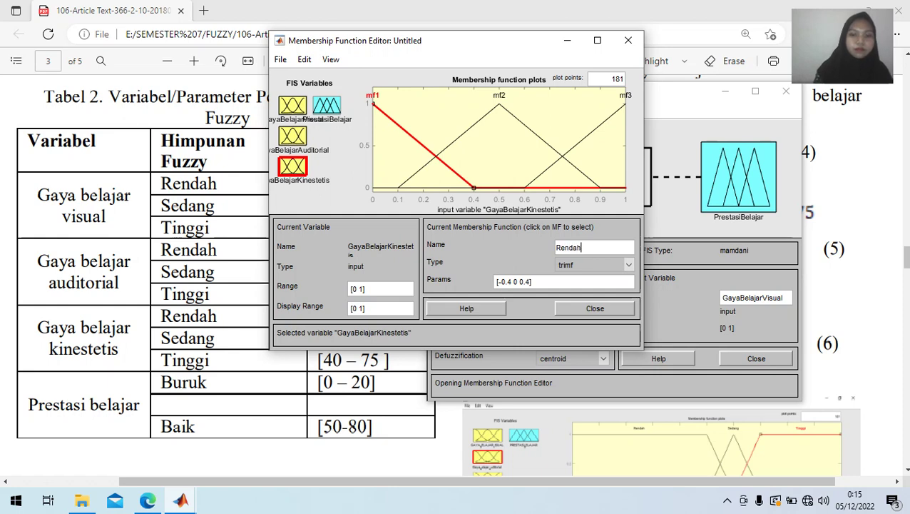
Step: Rename the second membership function, mf2, of GayaBelajarKinestetis to Sedang
click(499, 106)
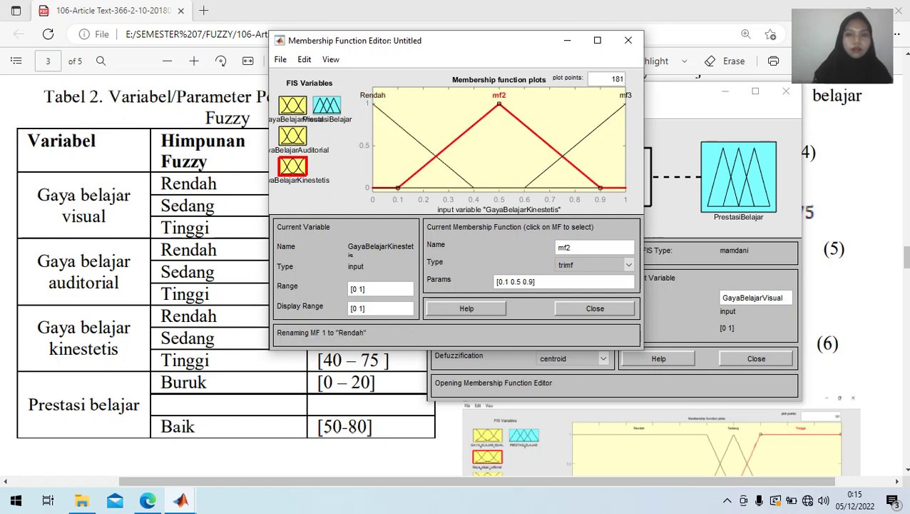
key(BackSpace)
key(BackSpace)
key(BackSpace)
text(Sedang)
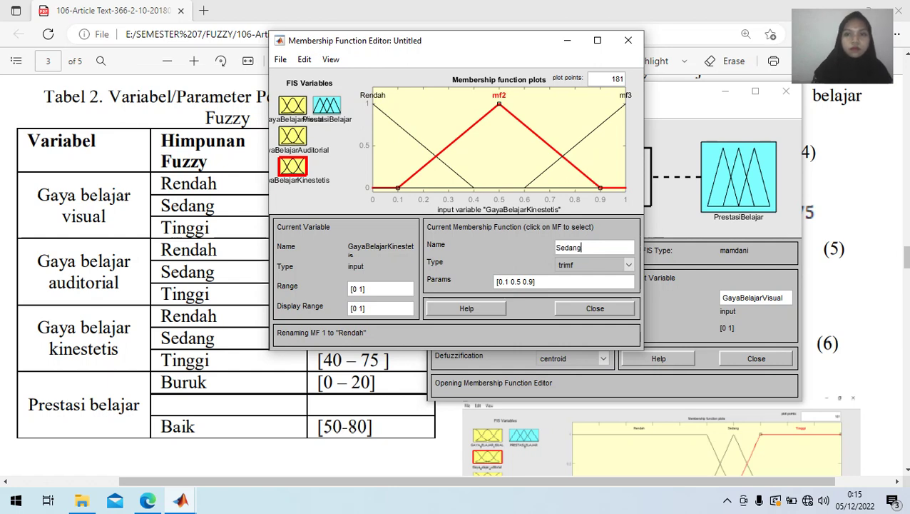
Step: Rename the third membership function, mf3, of GayaBelajarKinestetis to Tinggi
click(574, 146)
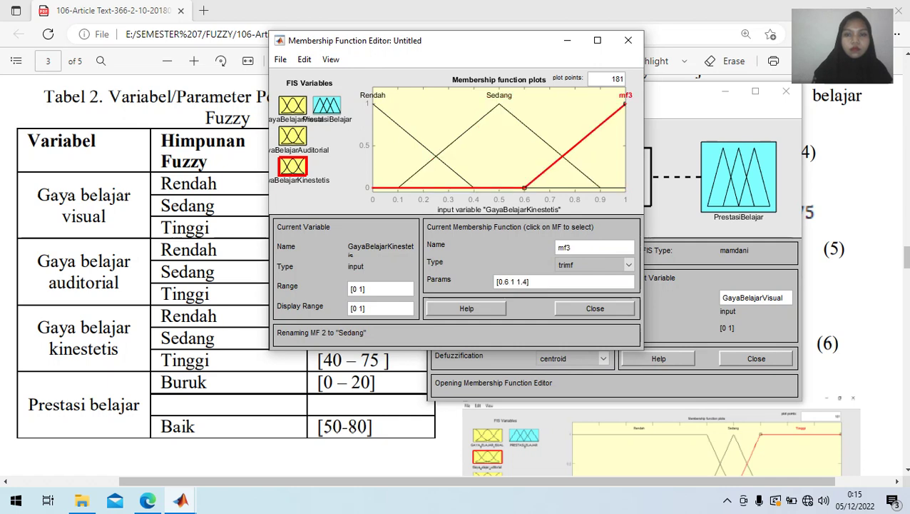
key(BackSpace)
key(BackSpace)
key(BackSpace)
text(Tinggi)
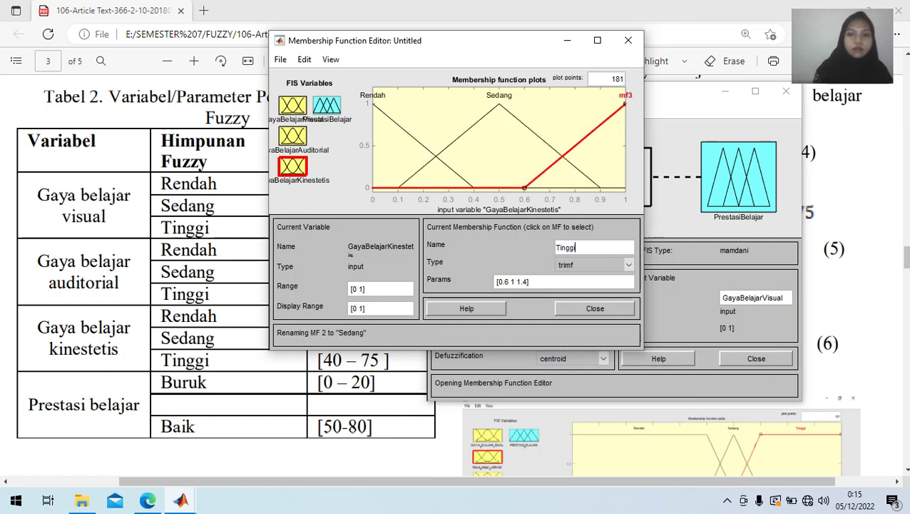
Step: Set the range of the input variable GayaBelajarKinestetis to [0 75]
click(365, 289)
key(BackSpace)
key(BackSpace)
text(75])
key(Return)
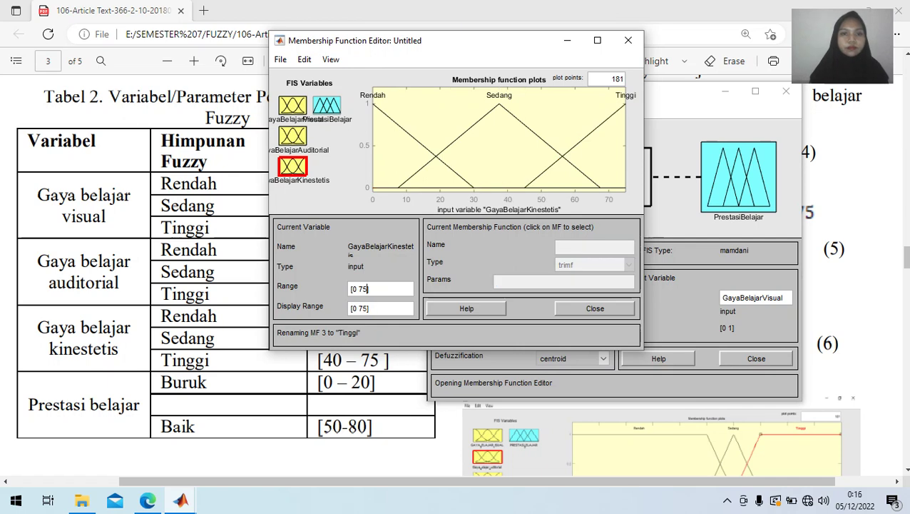
Step: Remove all existing membership functions from the output variable PrestasiBelajar
click(326, 106)
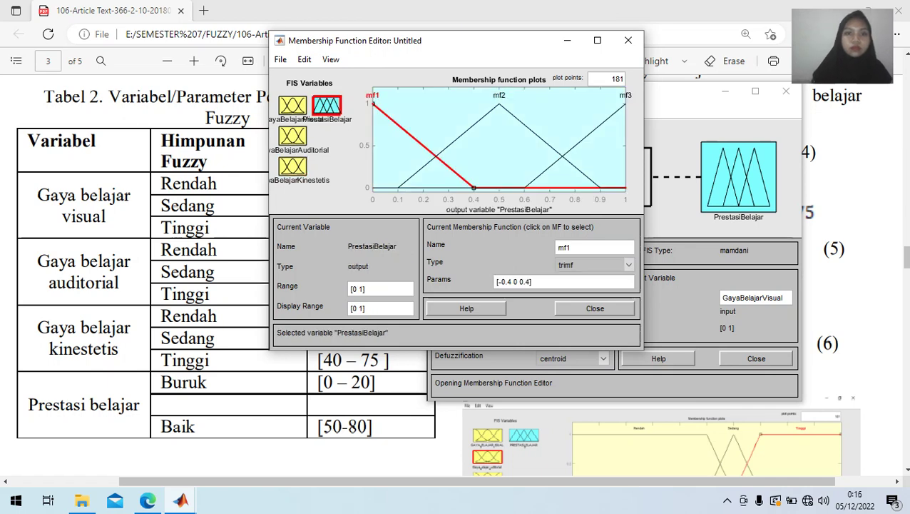
click(304, 59)
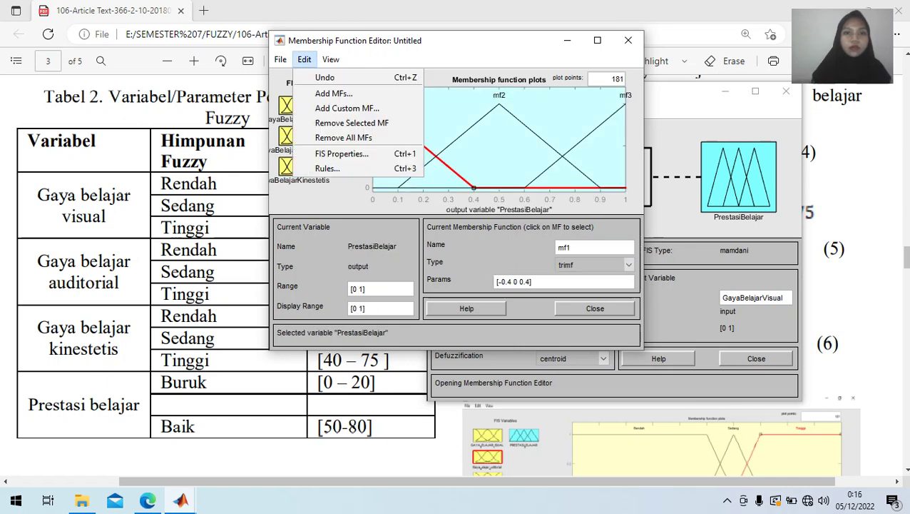
click(343, 137)
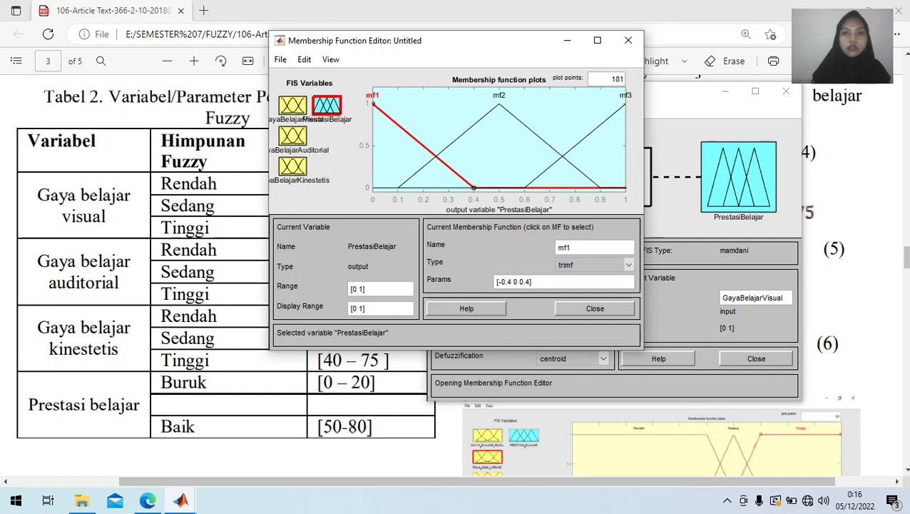
Step: Add two trimf membership functions to the output variable PrestasiBelajar
click(304, 59)
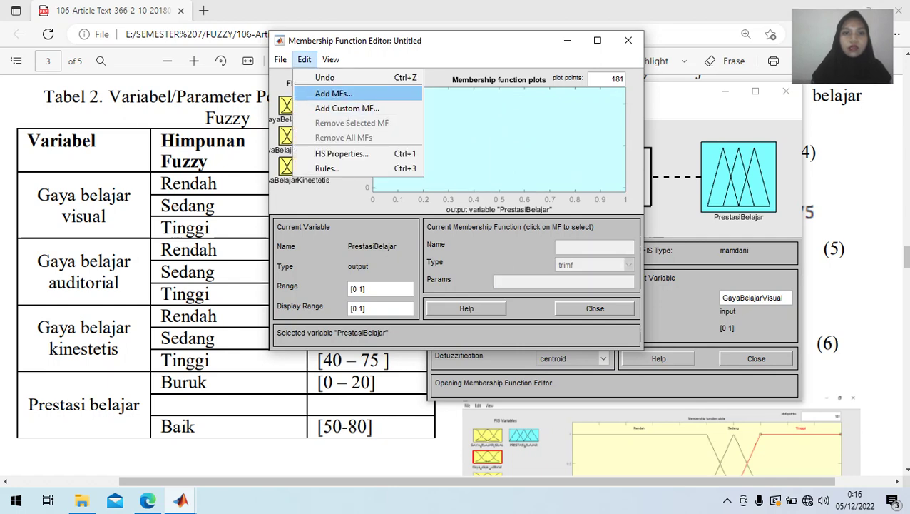
click(333, 94)
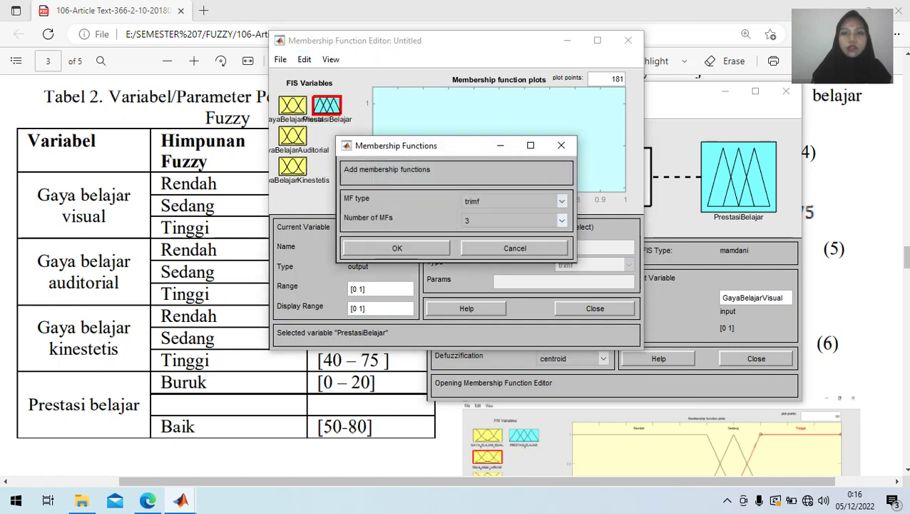
click(562, 220)
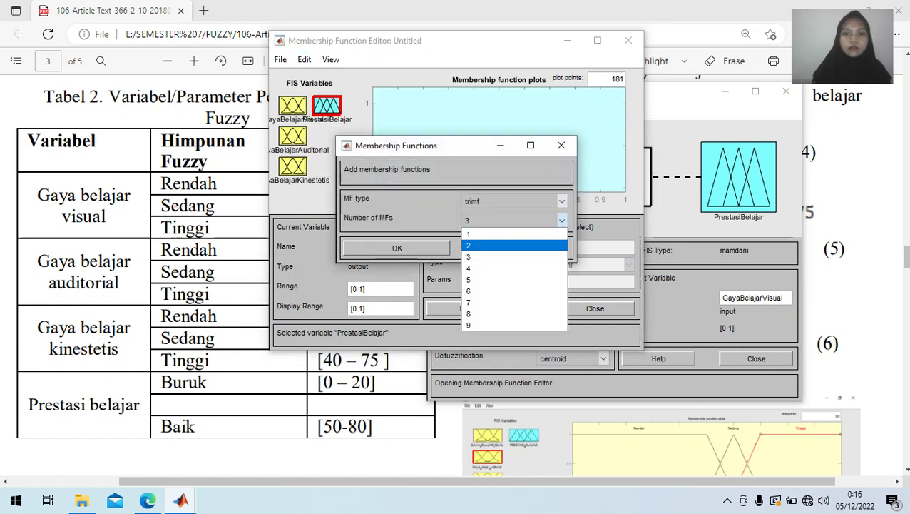
click(500, 242)
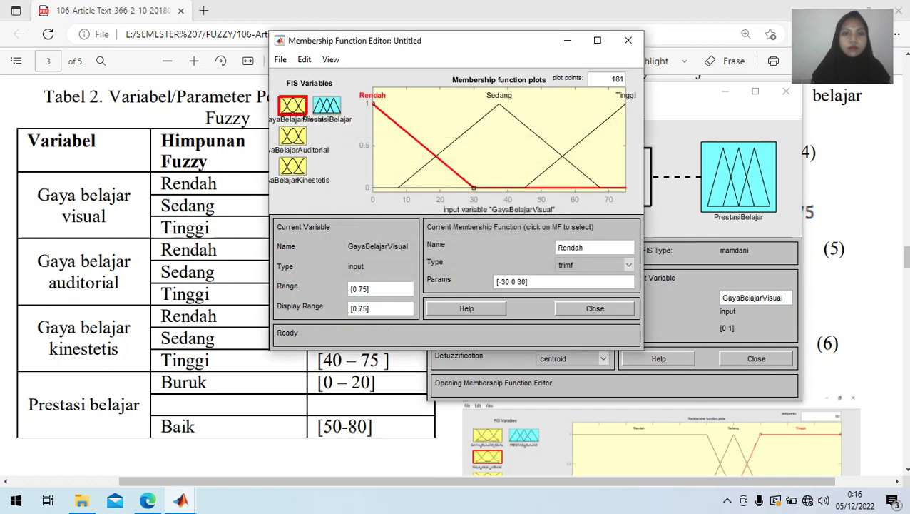
Step: Return to the PrestasiBelajar output and rename its first membership function, mf1, to Buruk
click(327, 106)
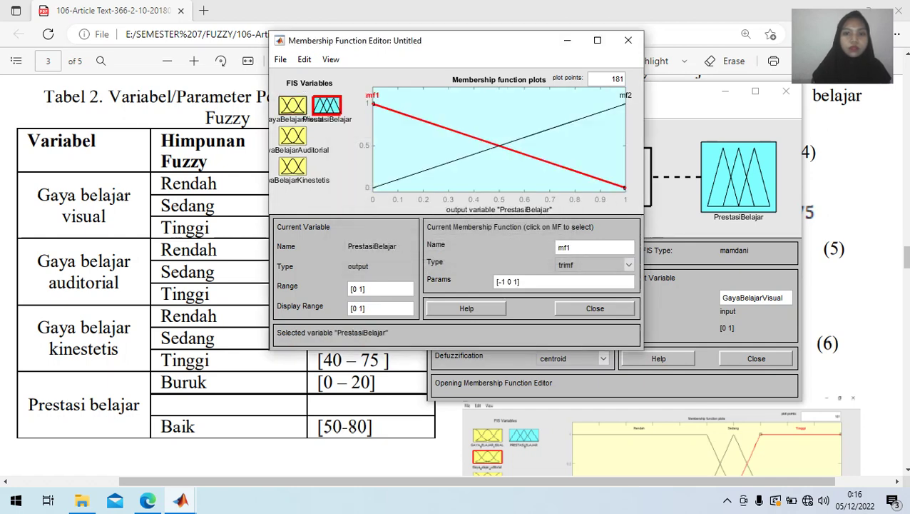
click(568, 247)
key(BackSpace)
key(BackSpace)
key(BackSpace)
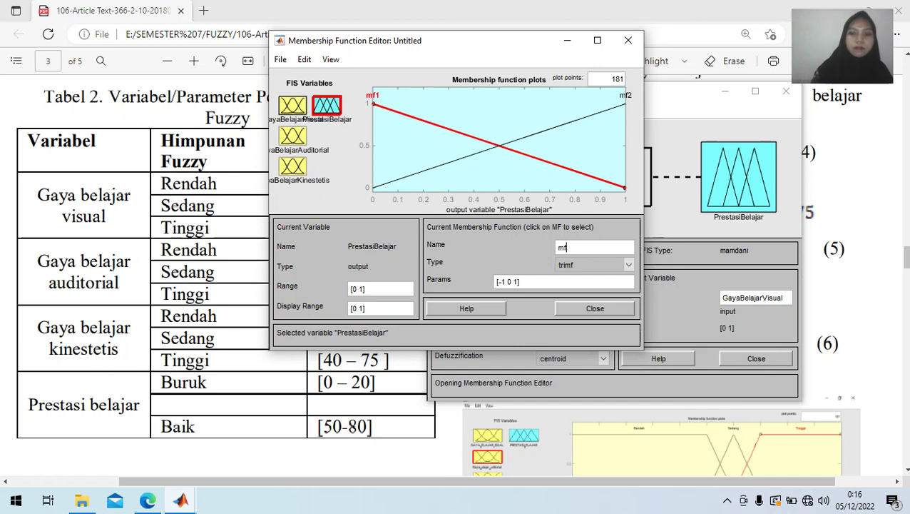
text(Buruk)
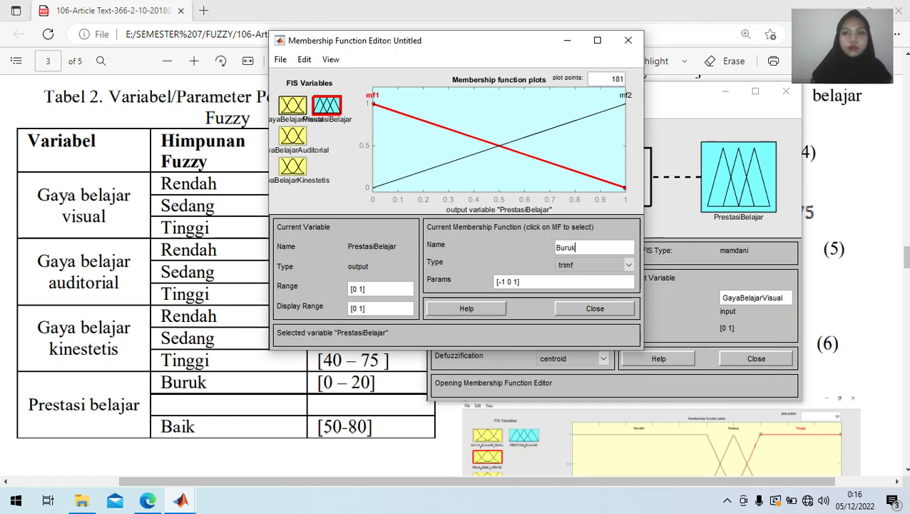
Step: Rename the second membership function, mf2, of PrestasiBelajar to Baik
click(570, 123)
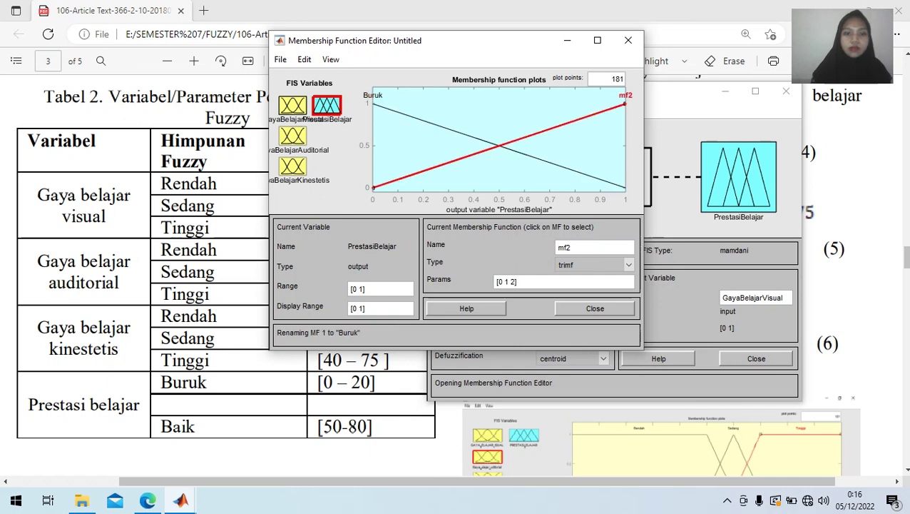
click(568, 247)
key(BackSpace)
key(BackSpace)
key(BackSpace)
text(Baik)
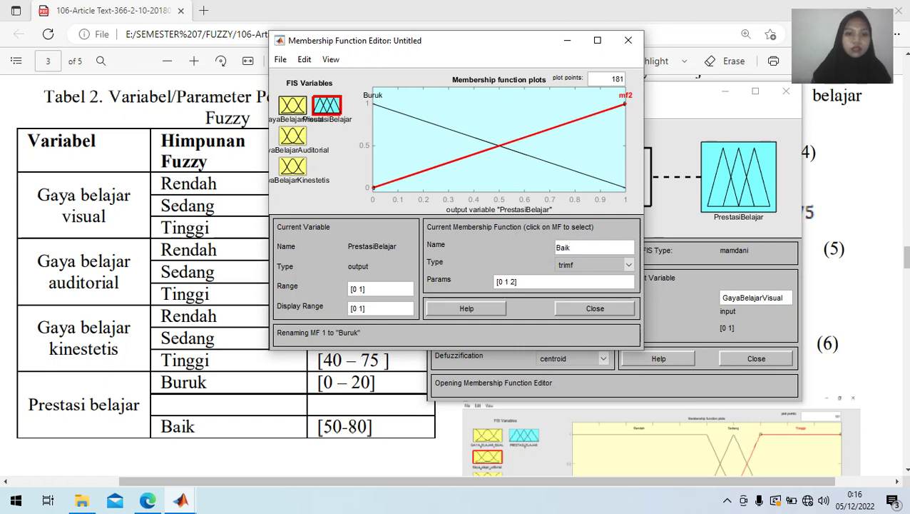
Step: Set the range of the output variable PrestasiBelajar to [0 80]
click(360, 288)
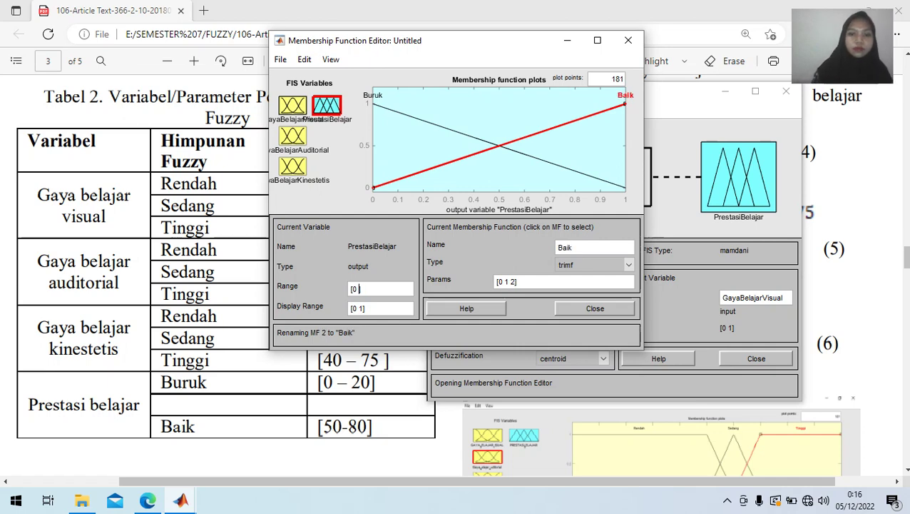
text(80)
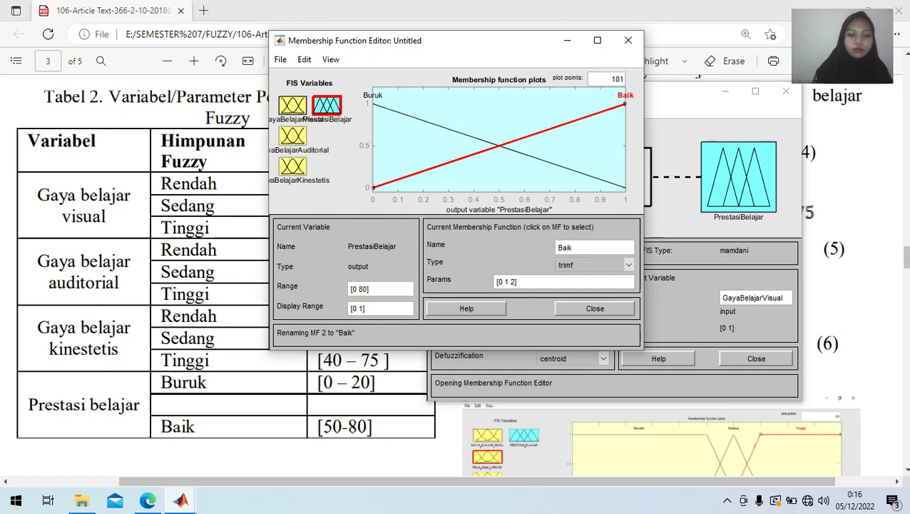
key(Return)
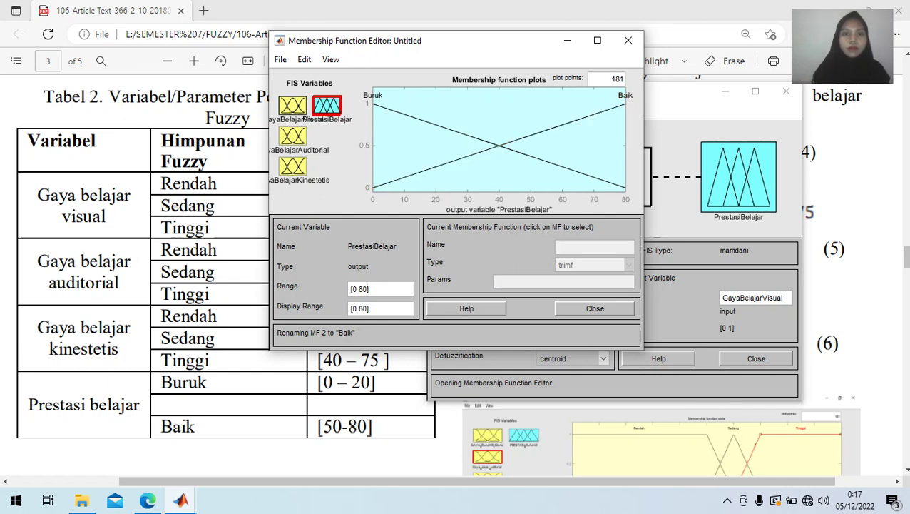
Step: Uncover the article's Range column and stretch GayaBelajarVisual's Rendah membership function so that it ends at about 50
click(292, 105)
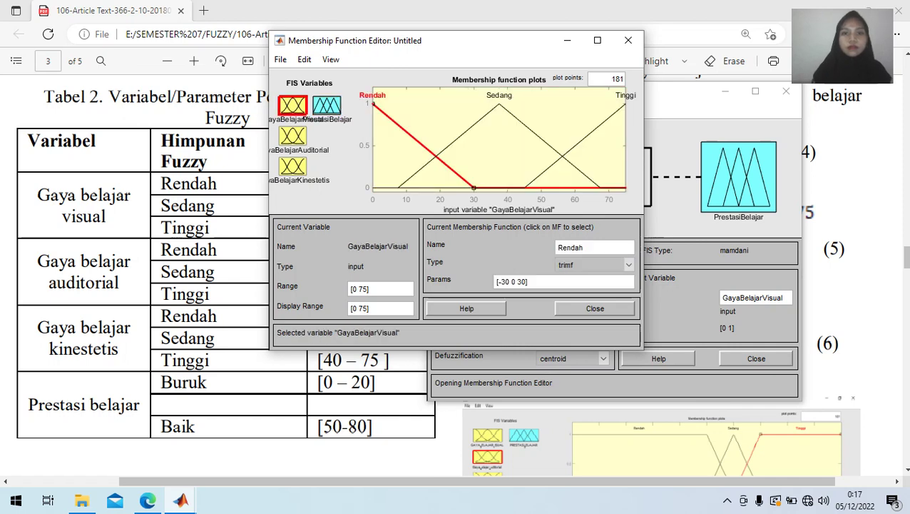
drag(459, 47, 626, 77)
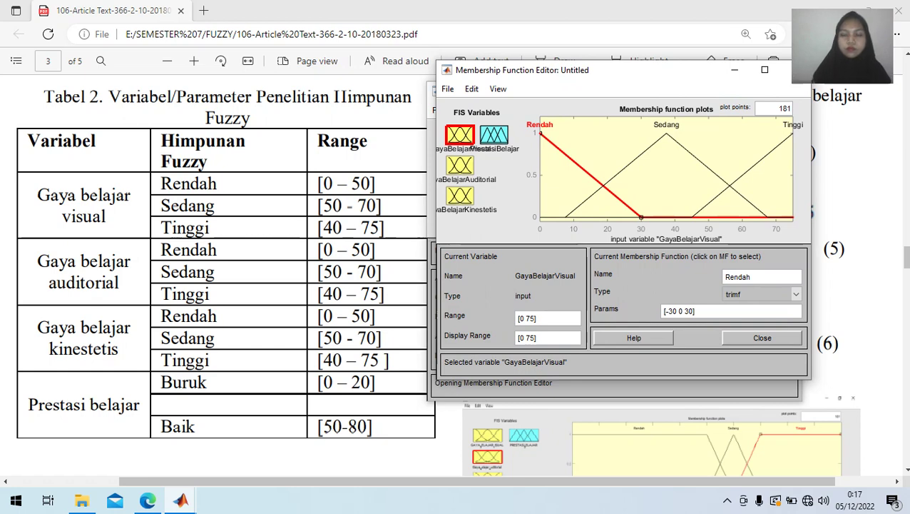
drag(641, 216, 709, 217)
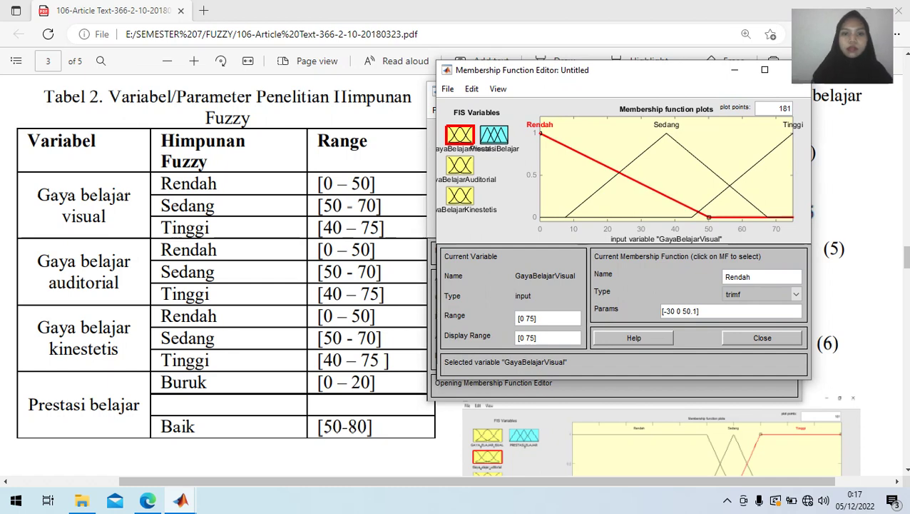
Step: Reshape GayaBelajarVisual's Sedang membership function to about [50 59 70] and move the start of Tinggi to 40
click(666, 126)
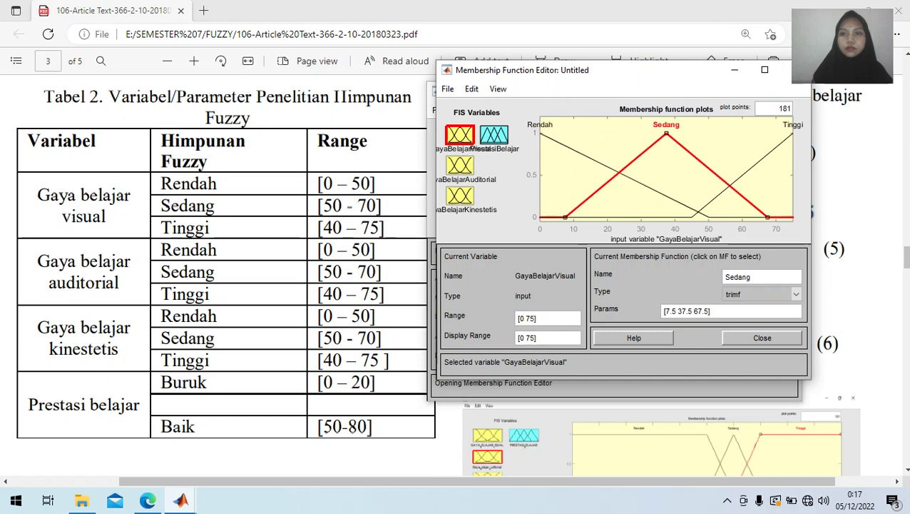
drag(666, 134, 739, 133)
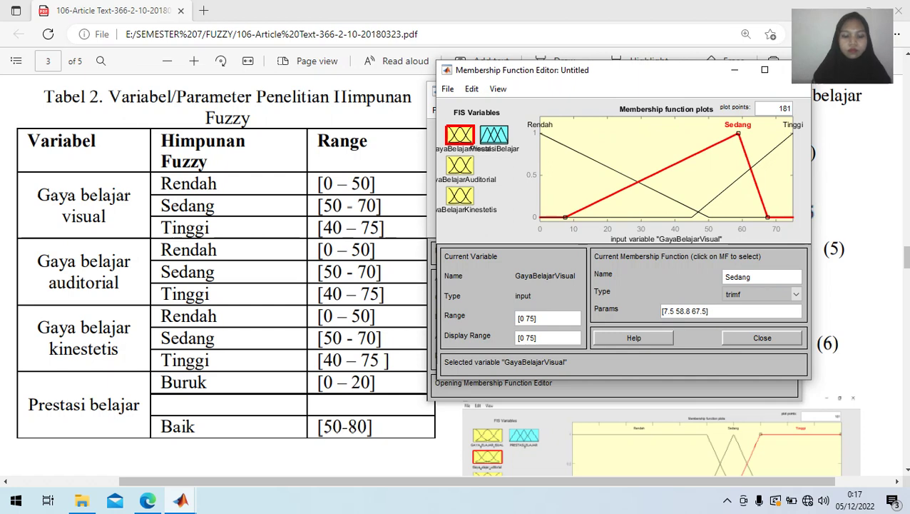
drag(564, 217, 708, 217)
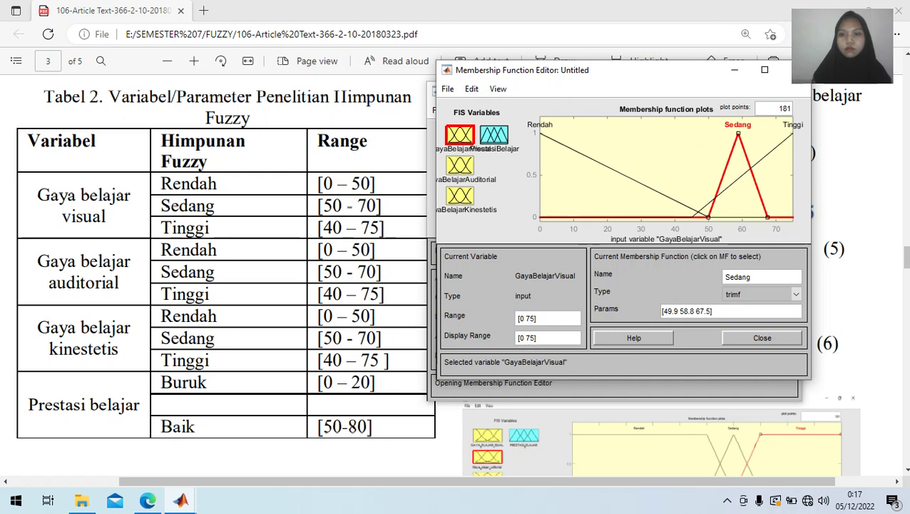
drag(767, 217, 776, 217)
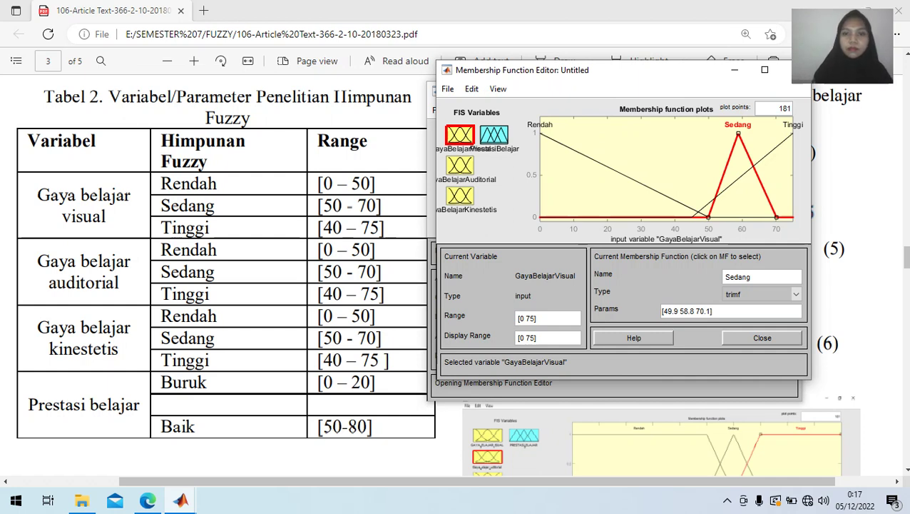
click(741, 175)
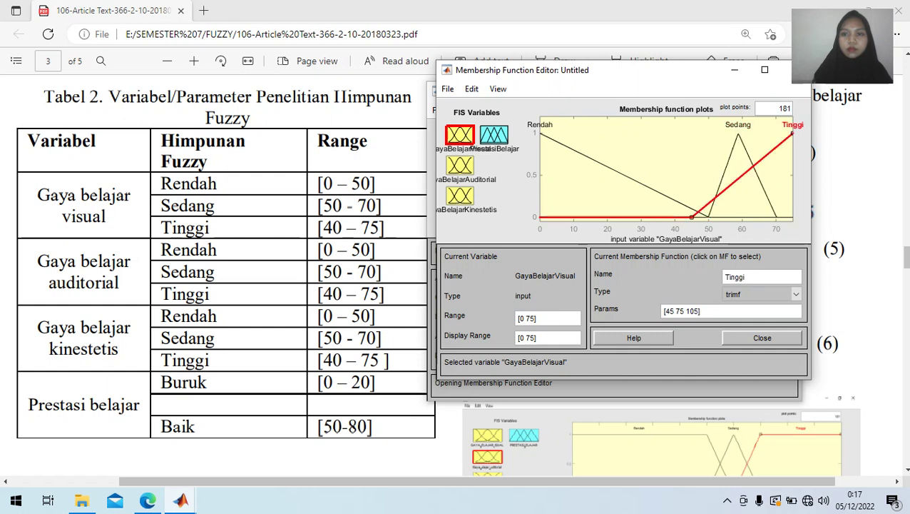
drag(691, 217, 674, 216)
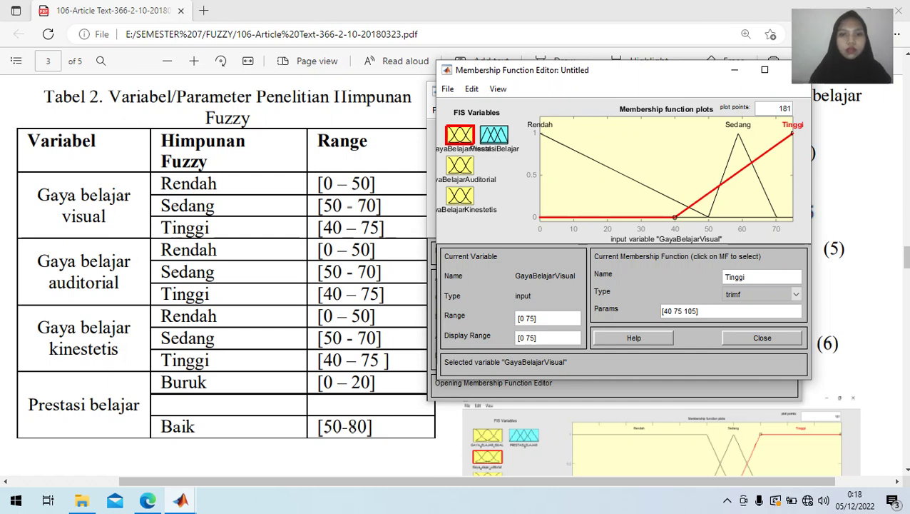
Step: Stretch the Rendah membership function of the input GayaBelajarAuditorial so that it ends at about 50
click(460, 165)
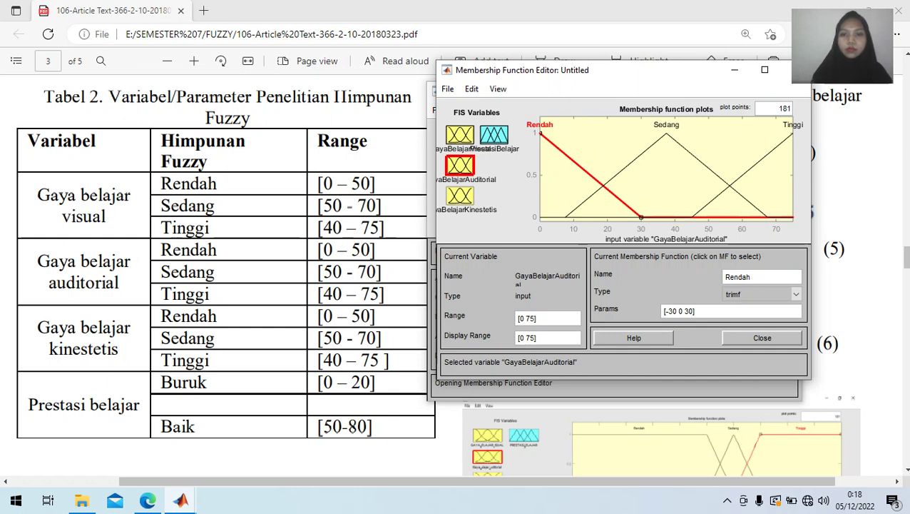
drag(641, 217, 709, 217)
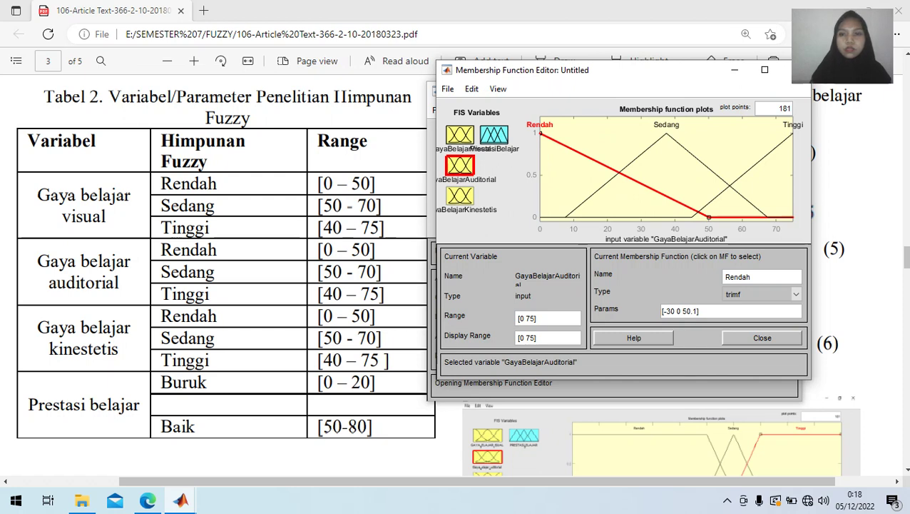
Step: Reshape GayaBelajarAuditorial's Sedang membership function to about [50 60 70] and move the start of Tinggi to about 40
click(666, 133)
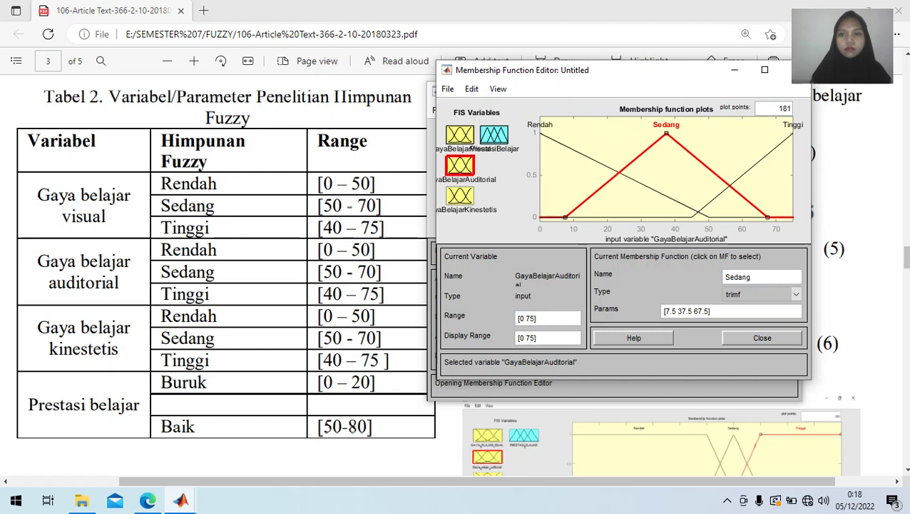
drag(666, 133, 743, 133)
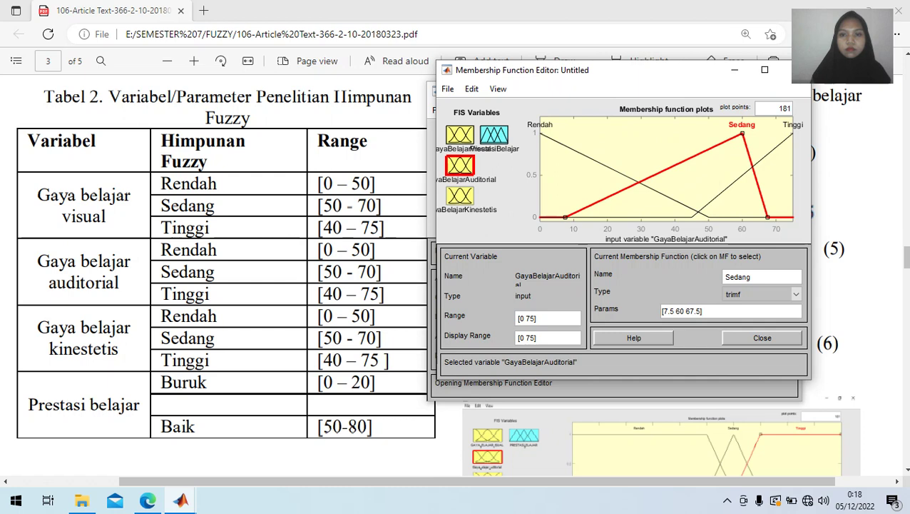
drag(565, 216, 709, 216)
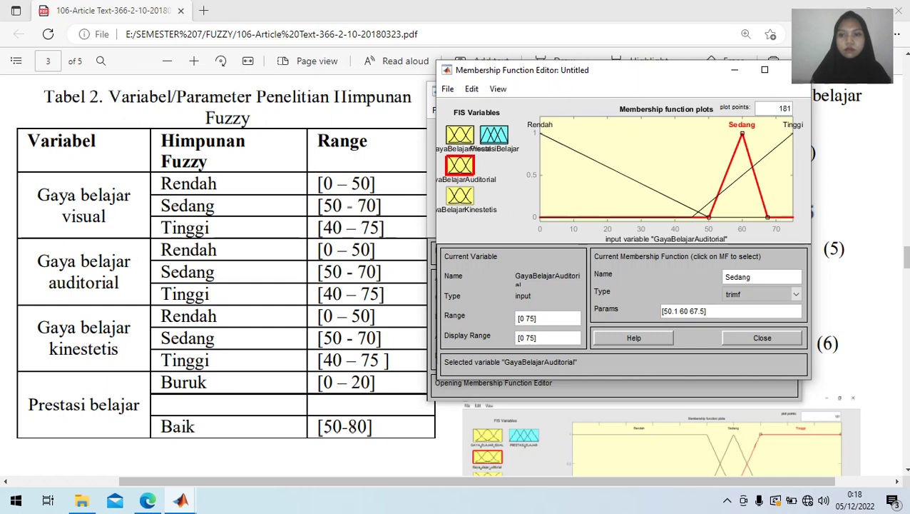
drag(767, 217, 776, 217)
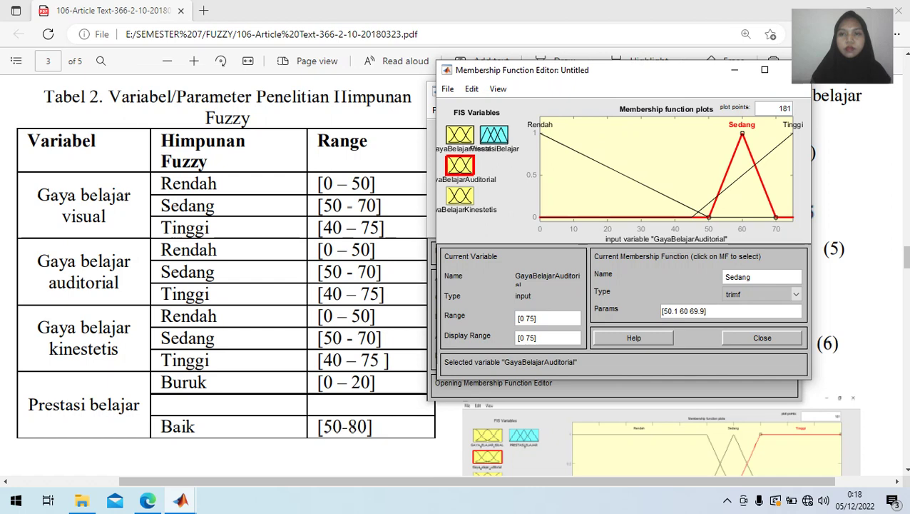
click(770, 151)
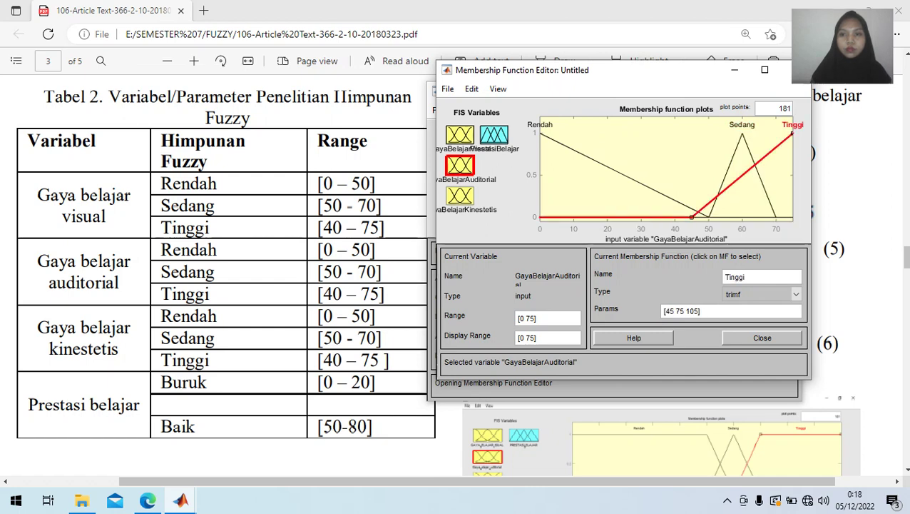
drag(691, 217, 676, 217)
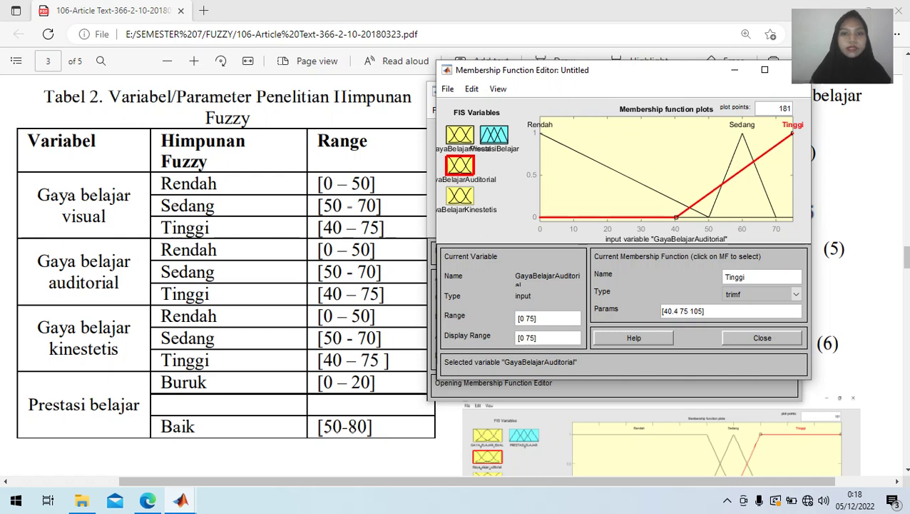
Step: Stretch the Rendah membership function of the input GayaBelajarKinestetis so that it ends at about 50
click(459, 194)
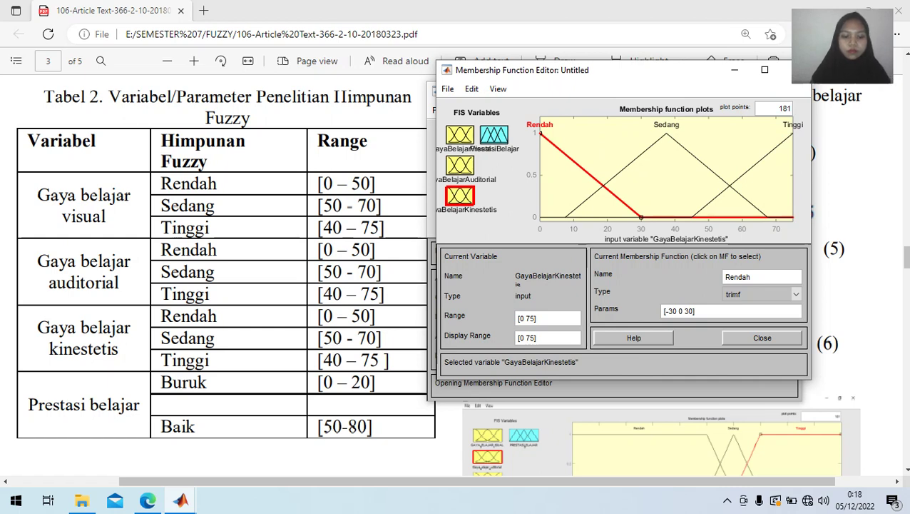
drag(642, 217, 709, 217)
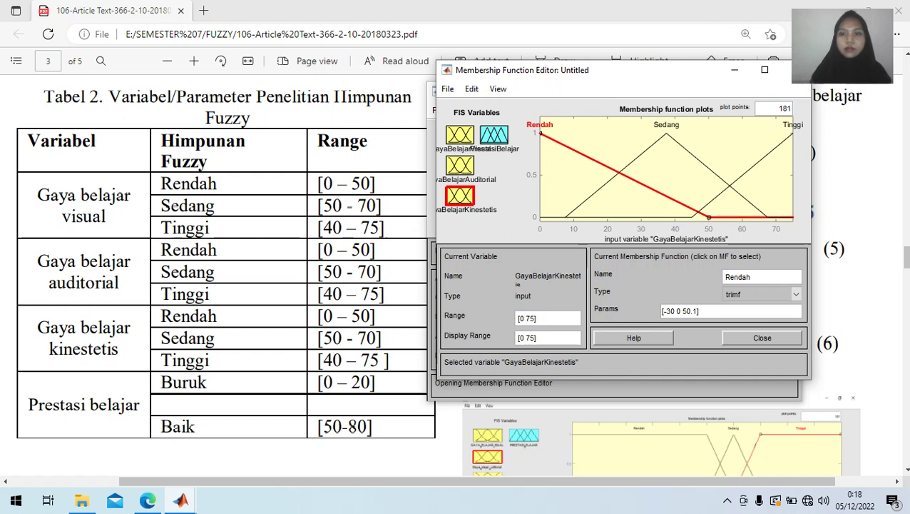
Step: Reshape GayaBelajarKinestetis's Sedang membership function to about [50 59 70] and move the start of Tinggi to 40
click(666, 134)
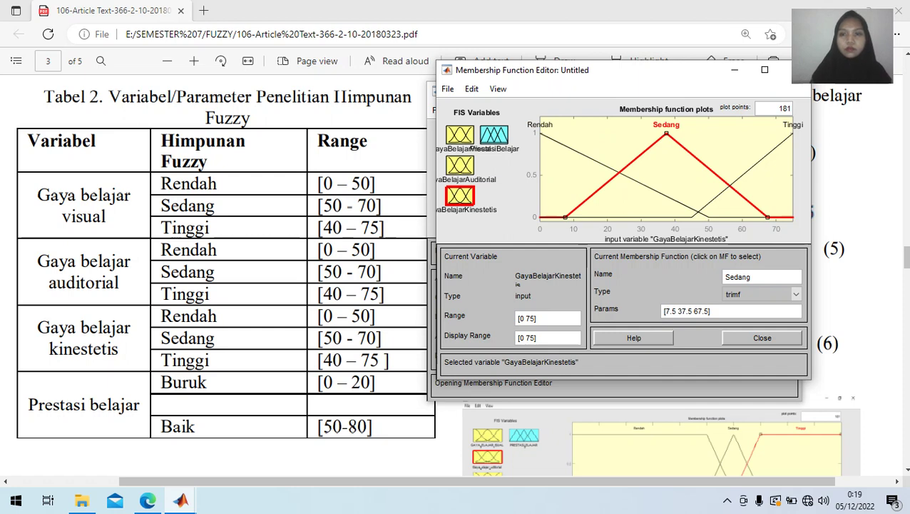
drag(666, 135, 739, 134)
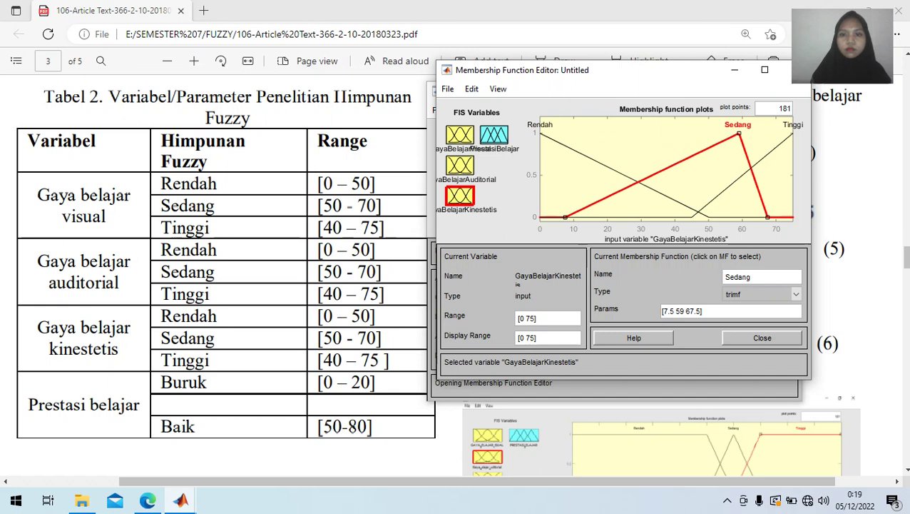
drag(565, 217, 710, 217)
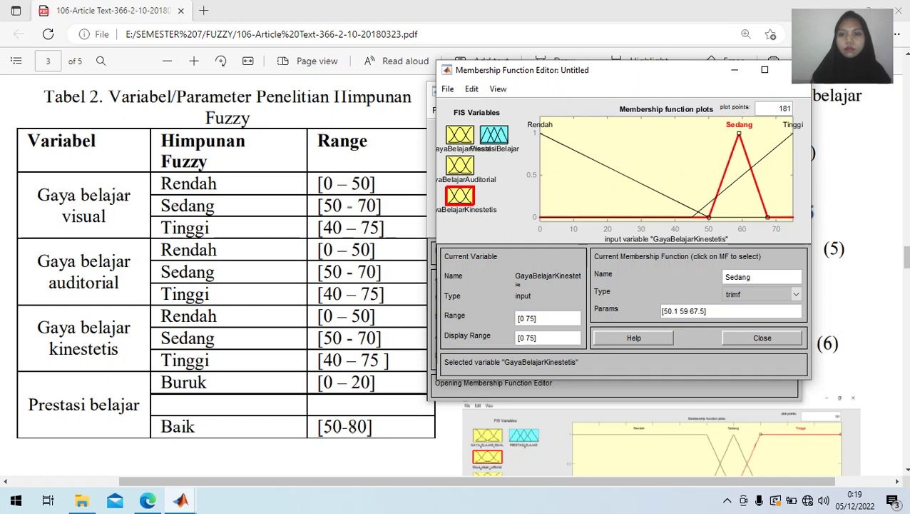
drag(767, 217, 776, 217)
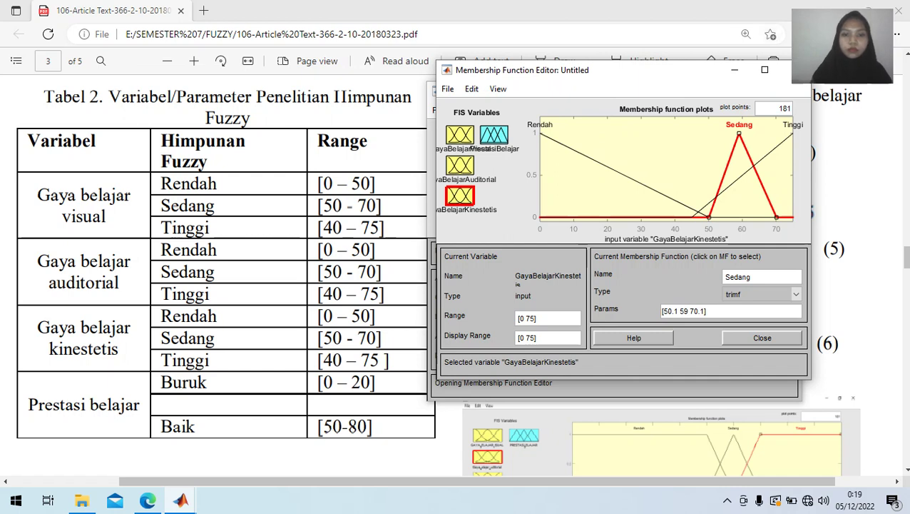
click(756, 163)
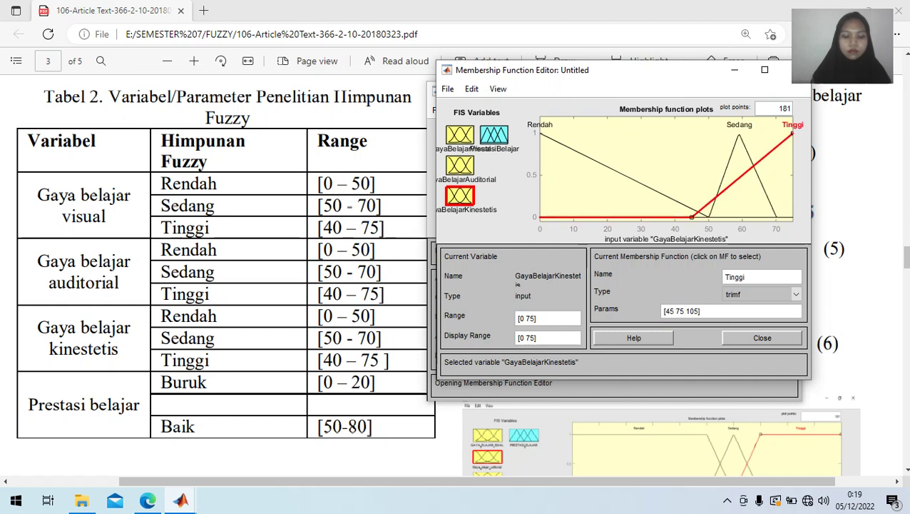
drag(692, 217, 675, 217)
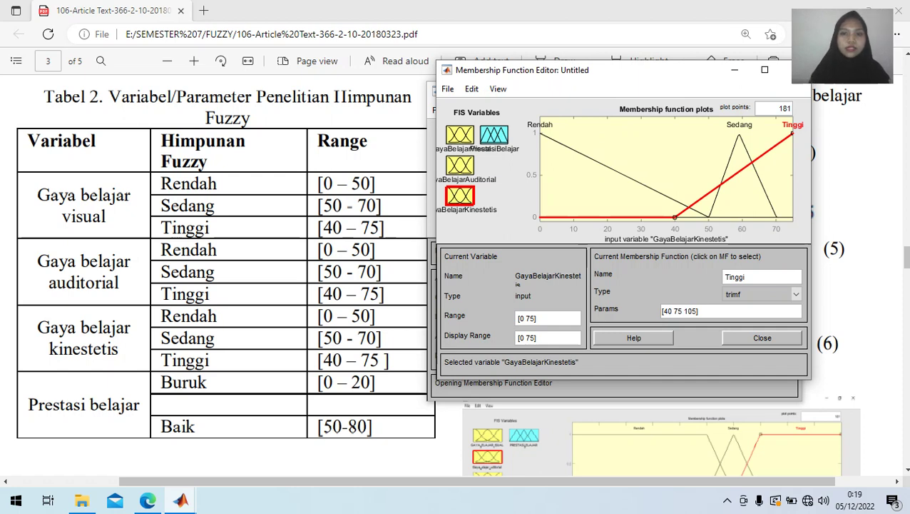
Step: For the output PrestasiBelajar, end Buruk at 20 and start Baik at about 50, closing the membership function editor
click(493, 134)
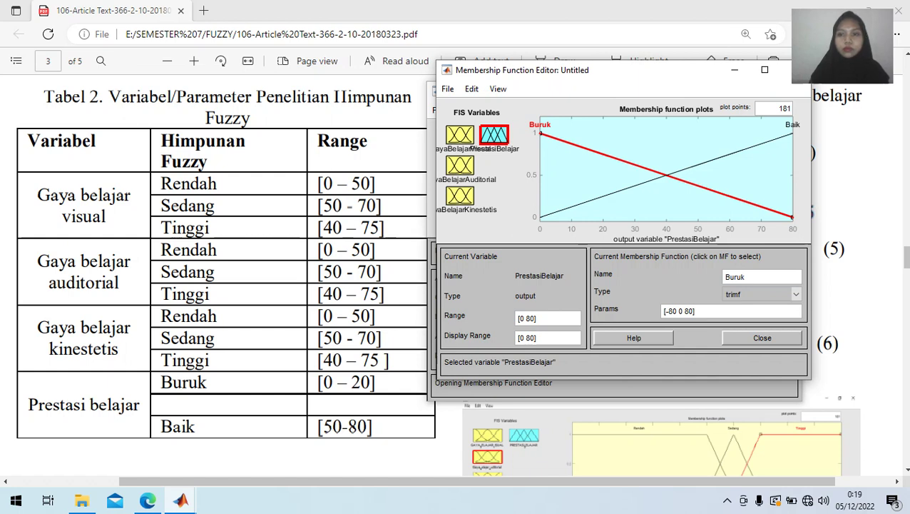
drag(792, 217, 603, 216)
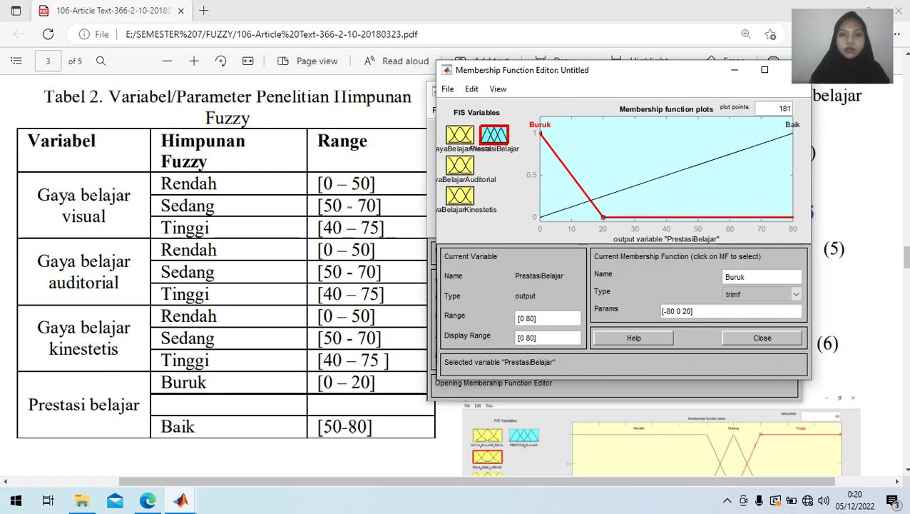
click(793, 124)
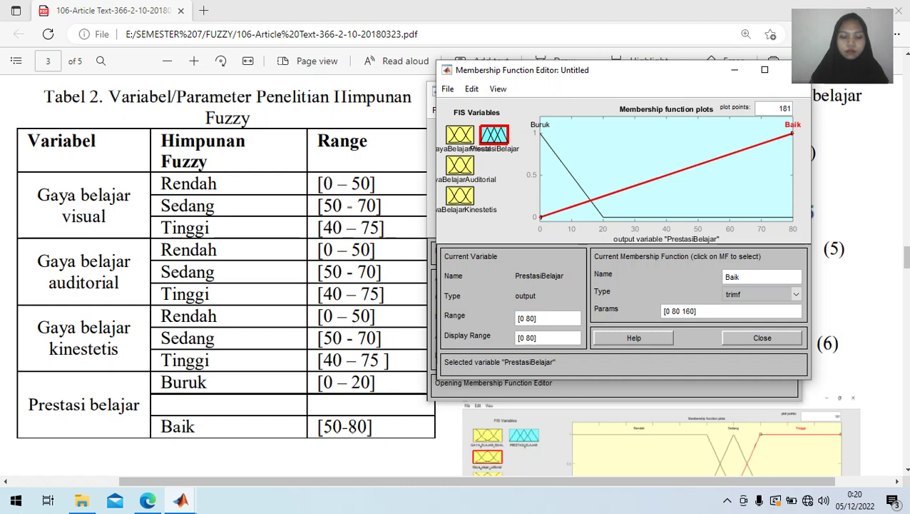
drag(540, 217, 698, 217)
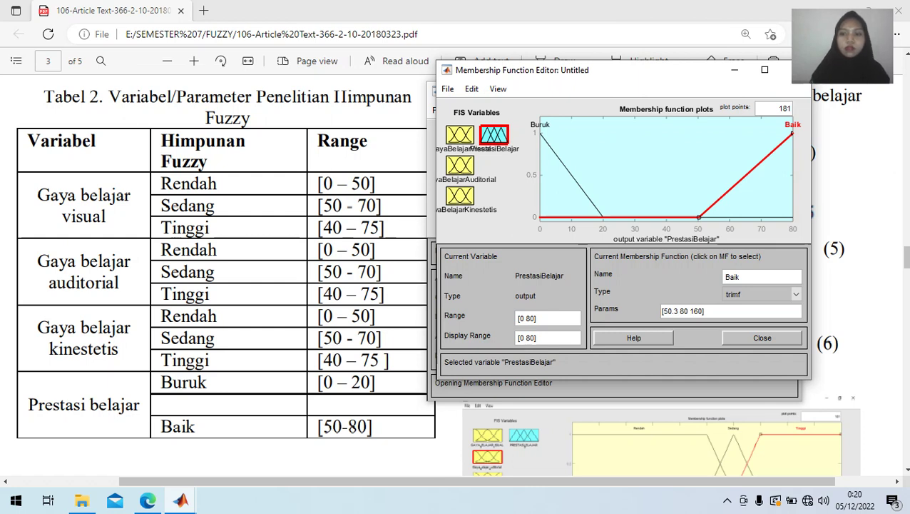
click(762, 337)
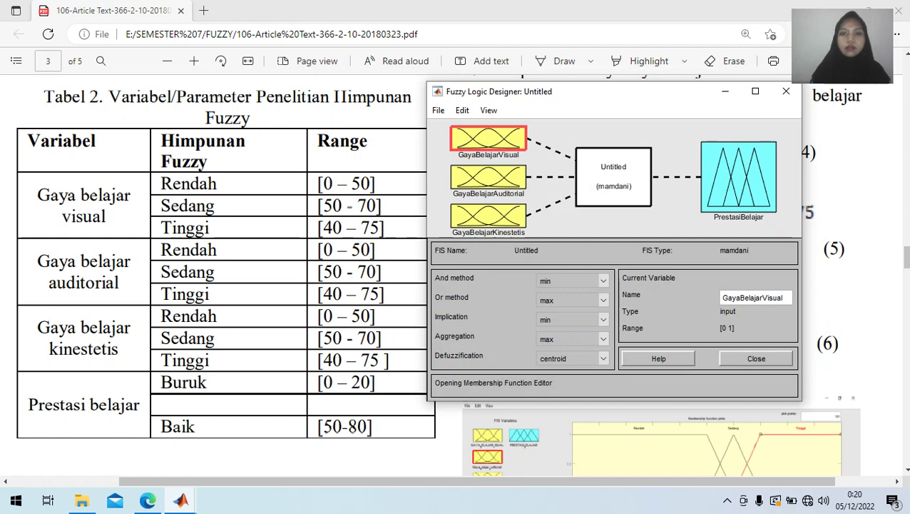
Step: Minimize the Fuzzy Logic Designer and find the IF-THEN rules table on page 4 of the article
click(725, 92)
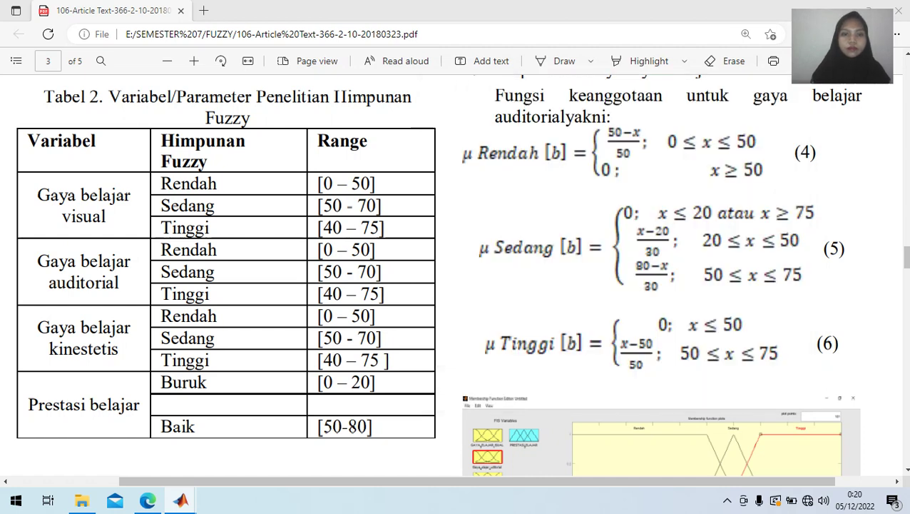
scroll(455, 274, down, 15)
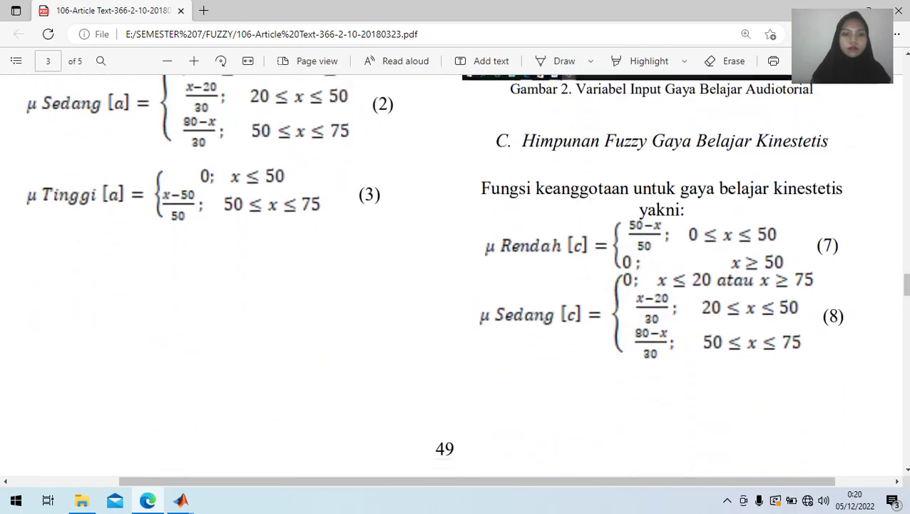
scroll(456, 274, down, 10)
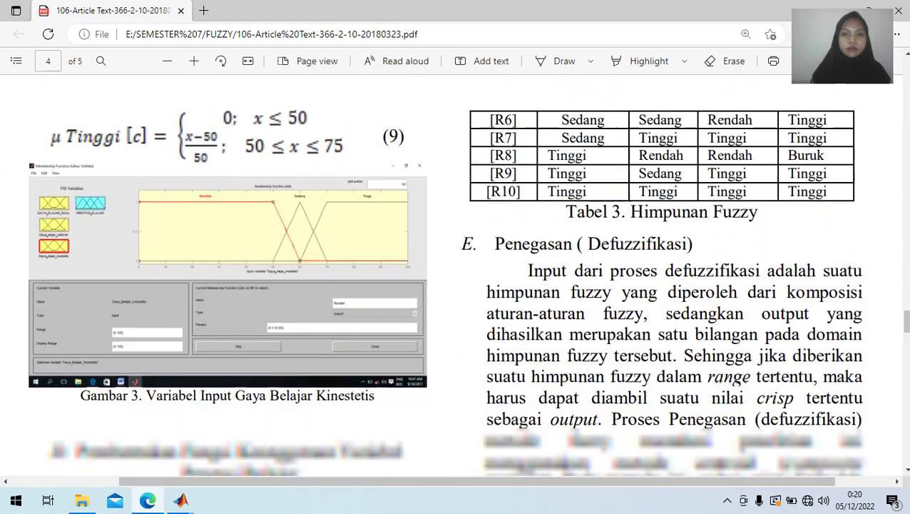
scroll(455, 274, down, 10)
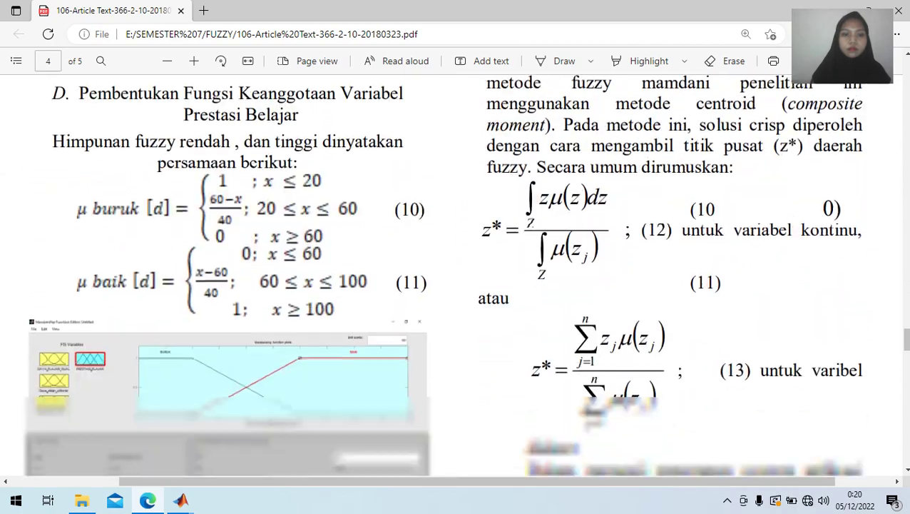
scroll(455, 274, down, 10)
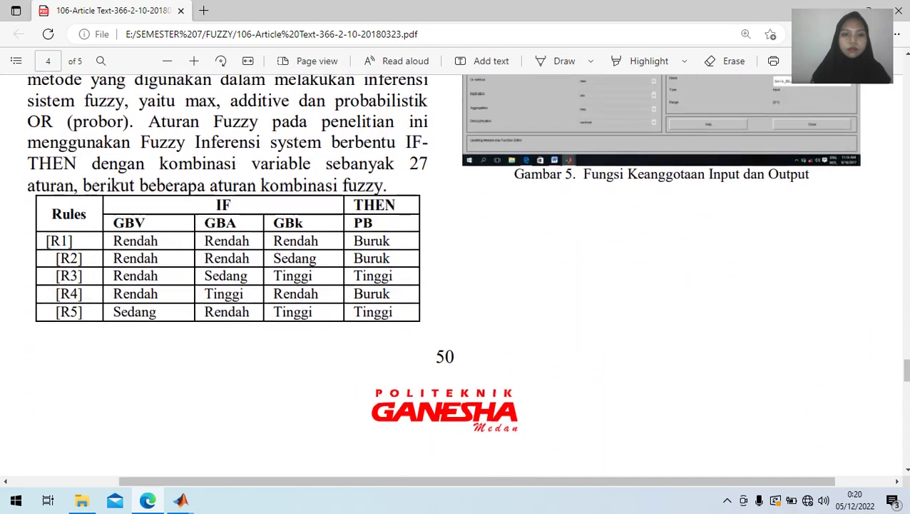
scroll(455, 274, up, 1)
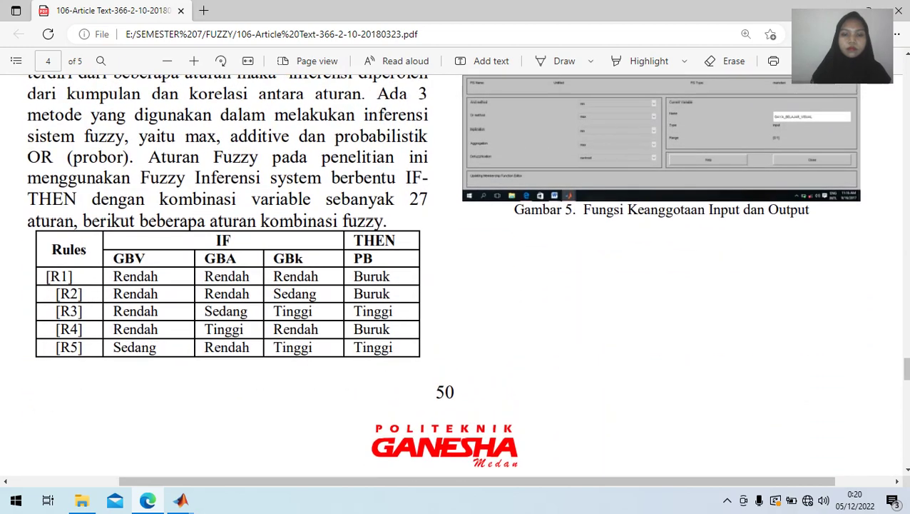
Step: Return to the Fuzzy Logic Designer, open the Rule Editor beside the article's rules table and add a rule with all inputs Rendah and PrestasiBelajar Buruk
mouse_move(180, 500)
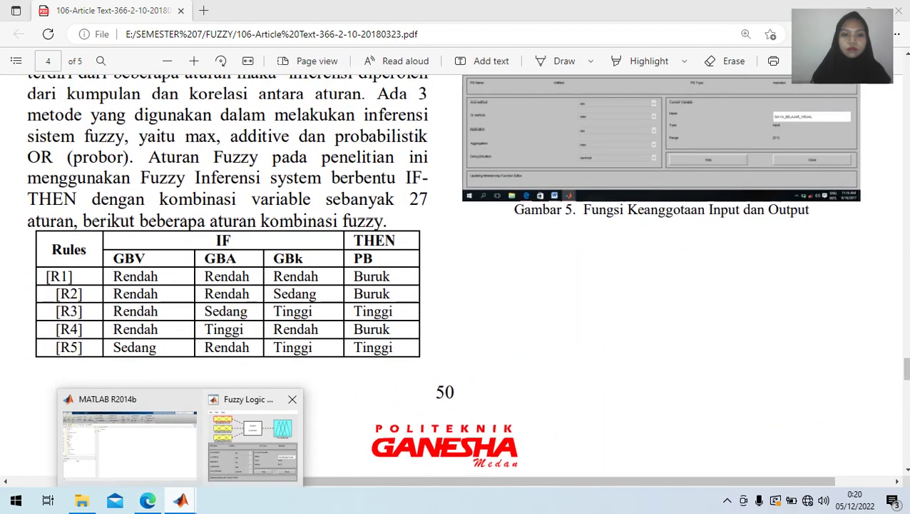
click(346, 435)
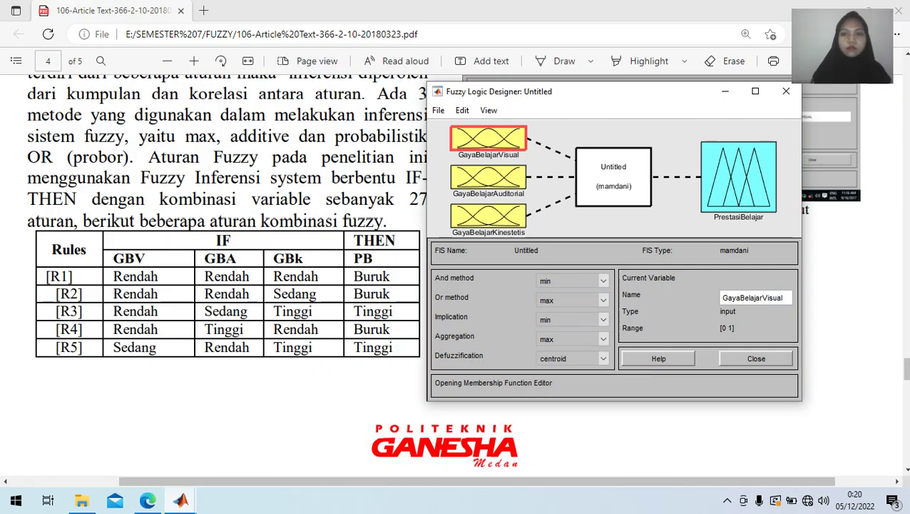
key(ctrl+3)
drag(430, 43, 590, 94)
drag(580, 90, 580, 89)
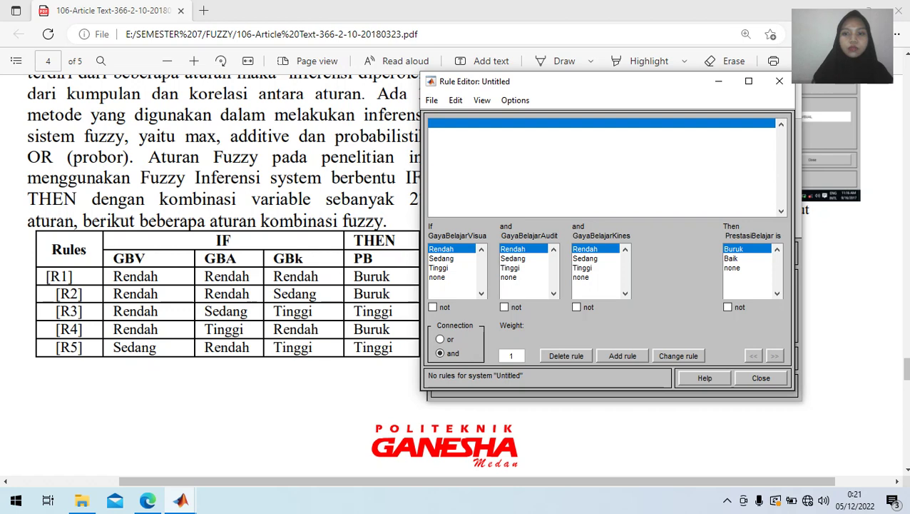
click(622, 355)
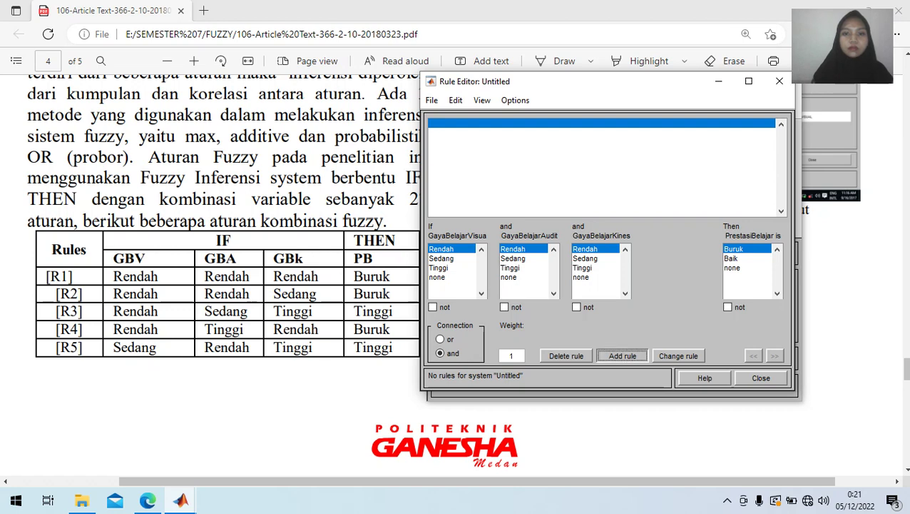
Step: Add a rule with GayaBelajarVisual Rendah, GayaBelajarAuditorial Rendah, GayaBelajarKinestetis Sedang and PrestasiBelajar Buruk
scroll(224, 263, down, 1)
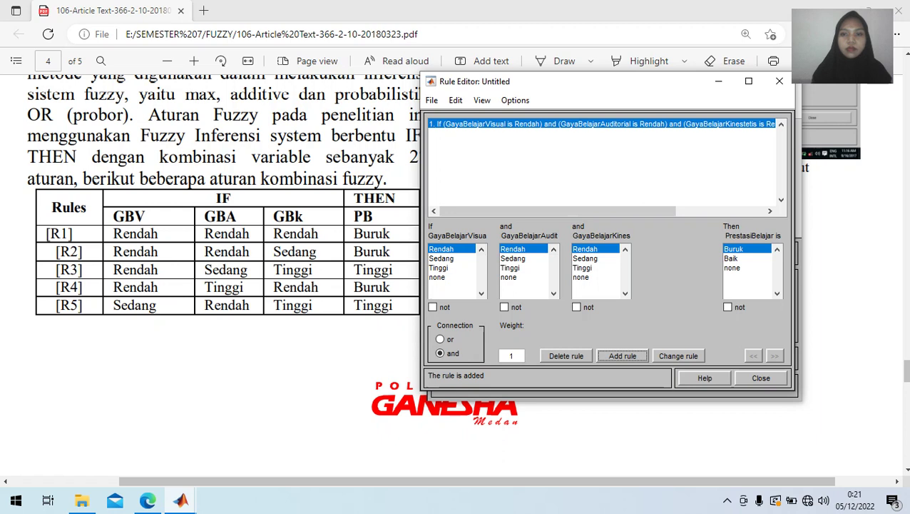
click(585, 259)
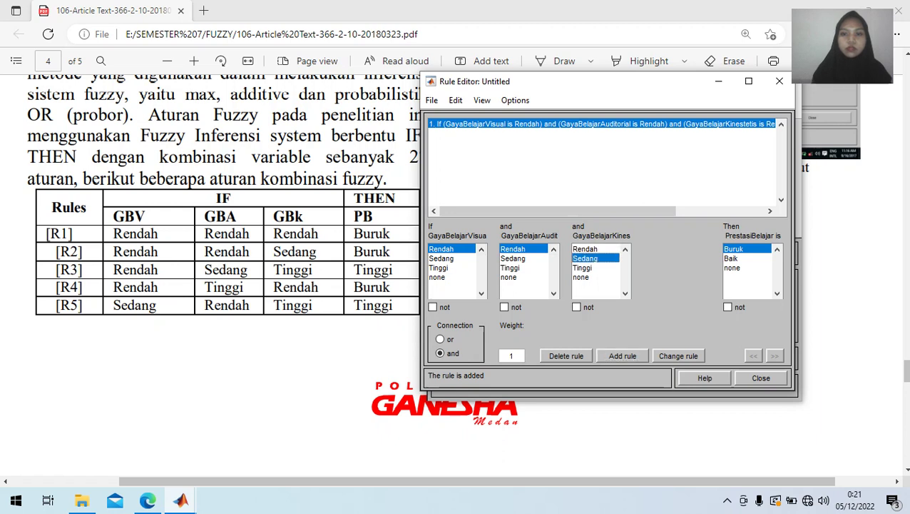
click(622, 355)
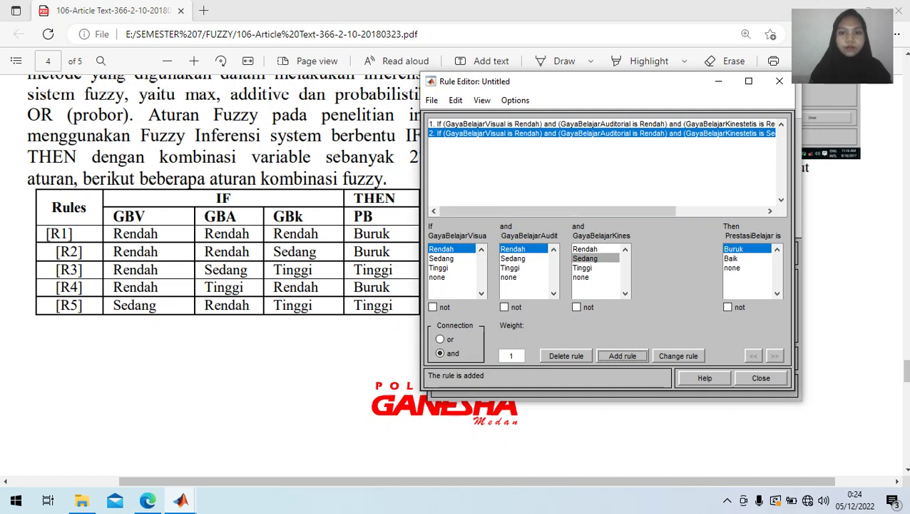
Step: Add a rule with GayaBelajarVisual Rendah, GayaBelajarAuditorial Sedang, GayaBelajarKinestetis Tinggi and PrestasiBelajar Baik
click(513, 258)
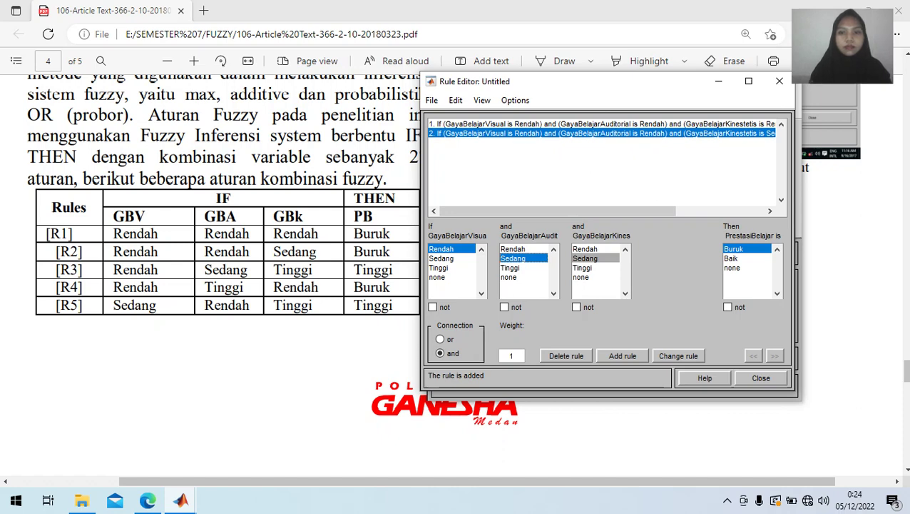
click(582, 267)
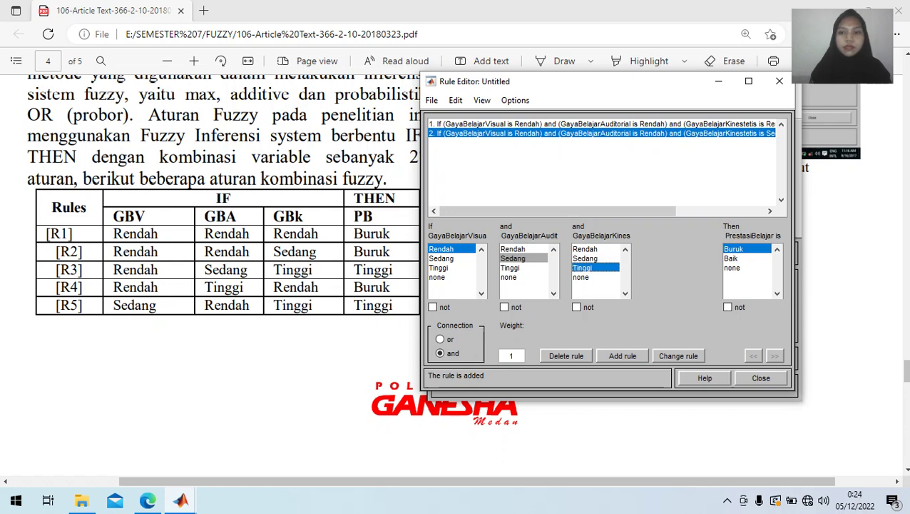
click(731, 258)
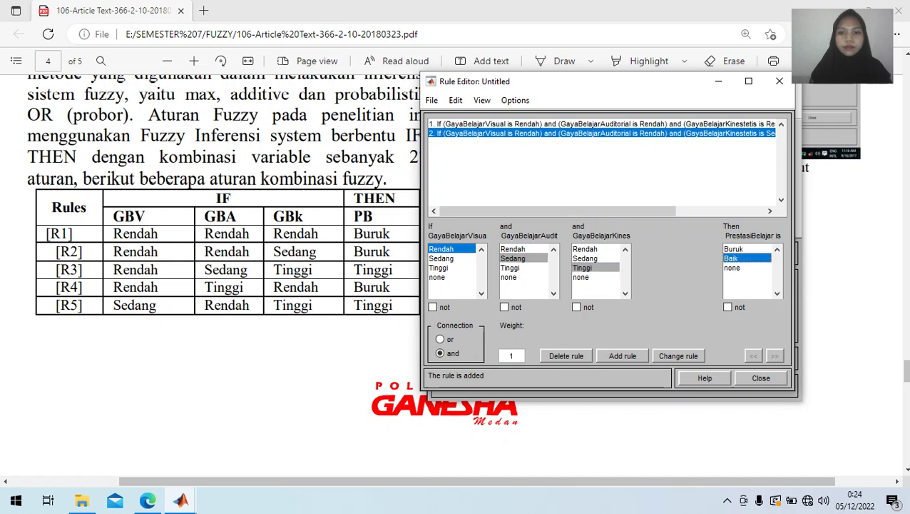
click(622, 355)
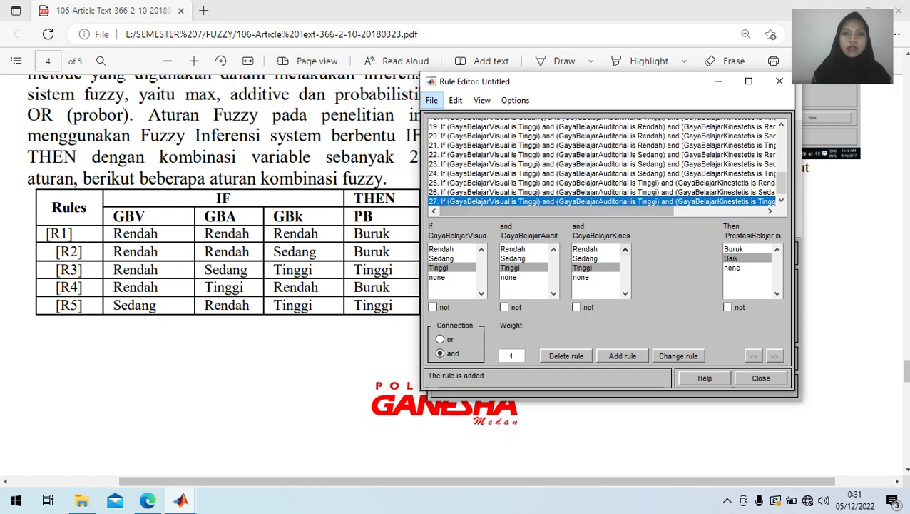
Step: Open the Rule Viewer for the fuzzy system and maximize its window
key(Right)
key(Right)
key(Down)
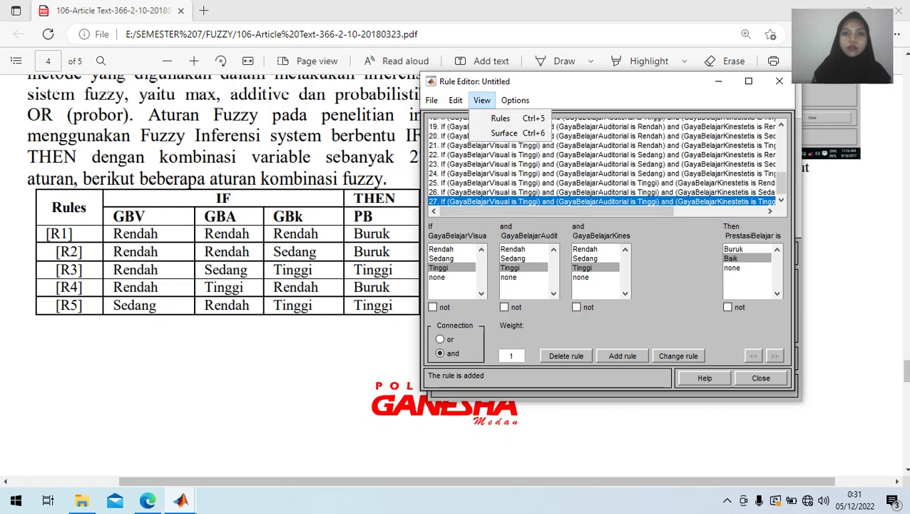
key(Escape)
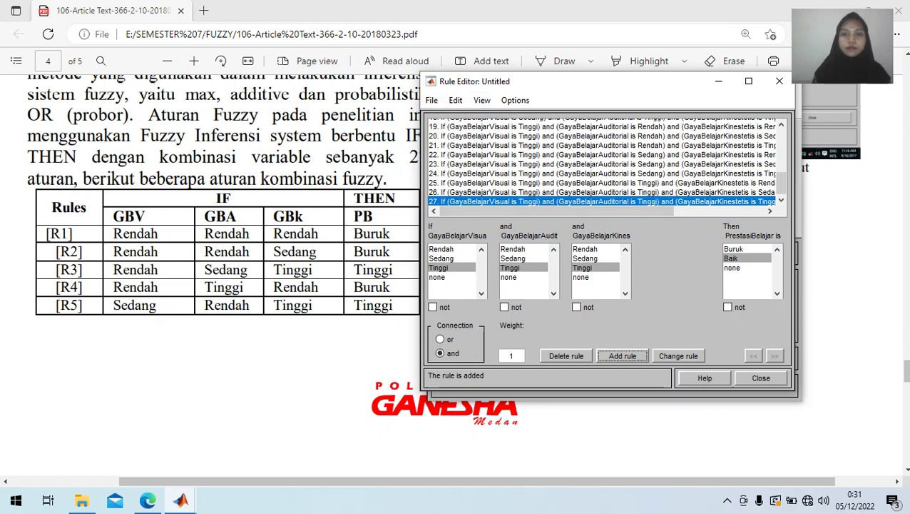
key(ctrl+5)
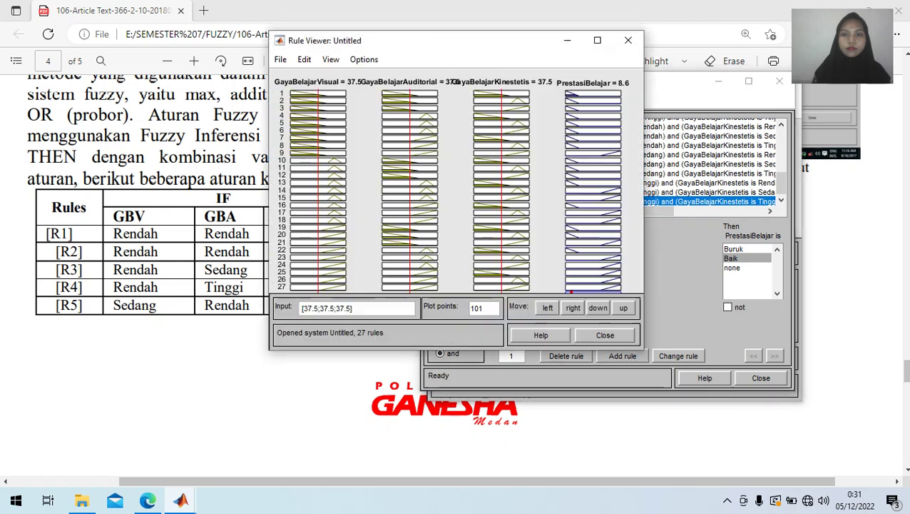
key(alt)
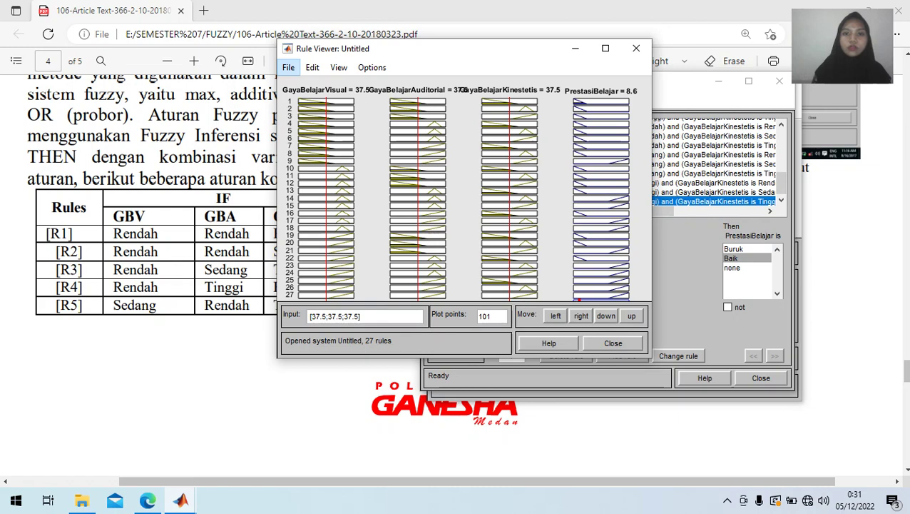
click(605, 47)
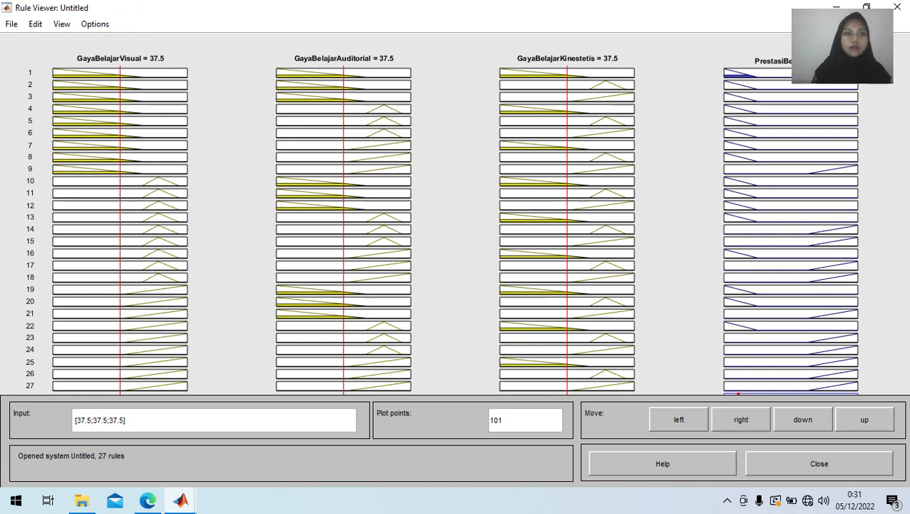
Step: In the Rule Viewer, set the inputs to about 50.19 visual, 63.99 auditorial and 70.34 kinestetis, and restore the window size
drag(120, 214, 142, 214)
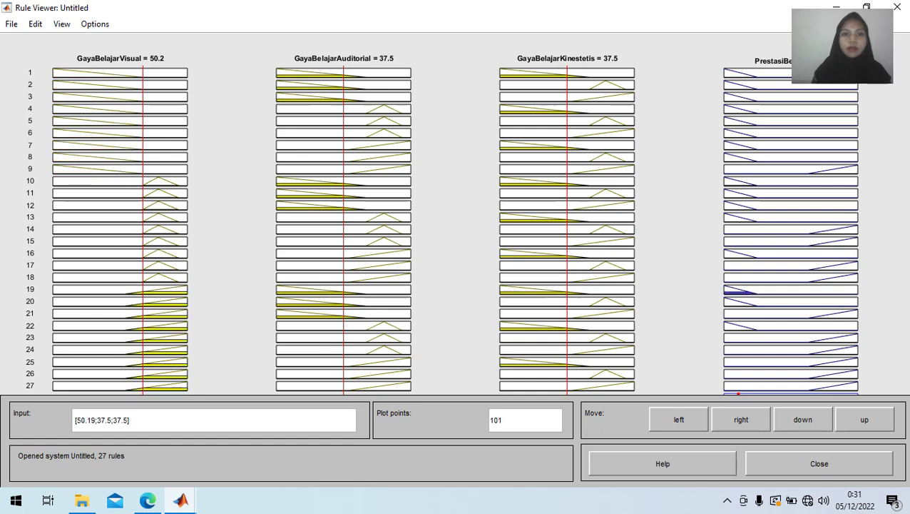
drag(343, 214, 391, 214)
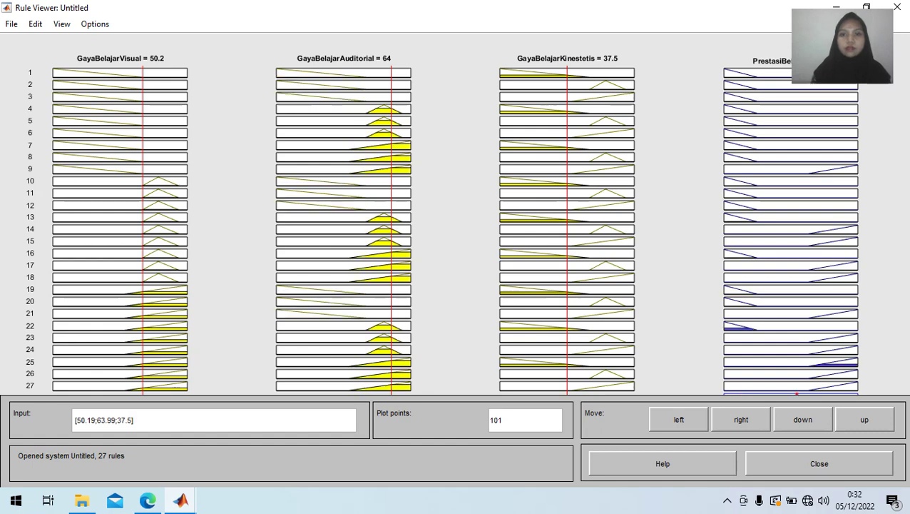
drag(567, 214, 626, 214)
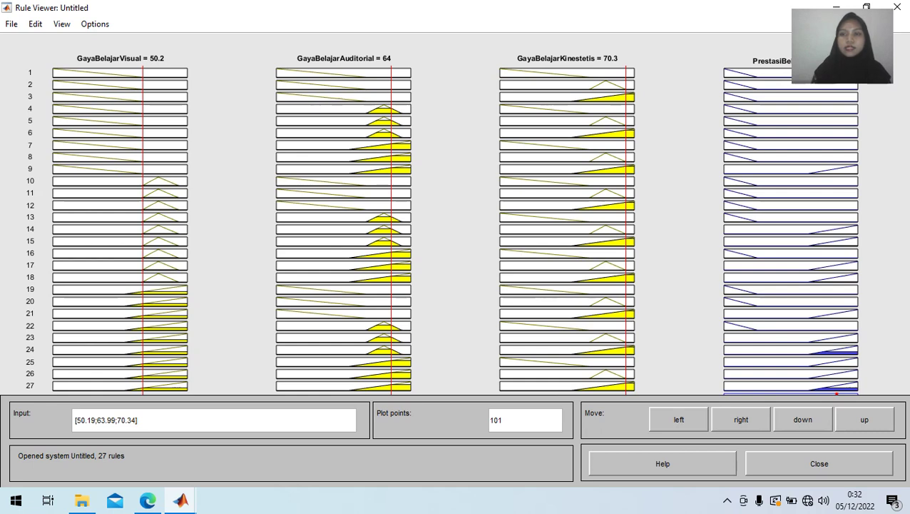
click(866, 6)
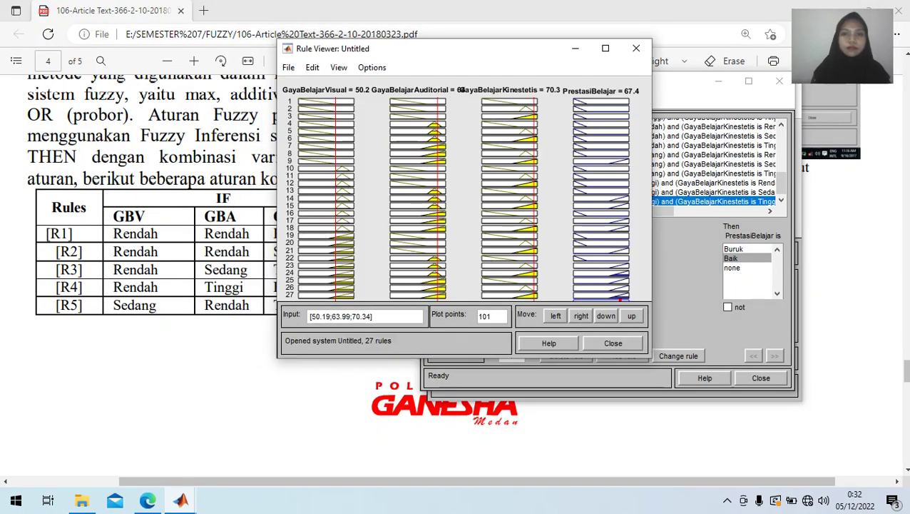
Step: Switch back to the article and review it from the rules table back to the membership functions and ranges on page 3
key(alt+Tab)
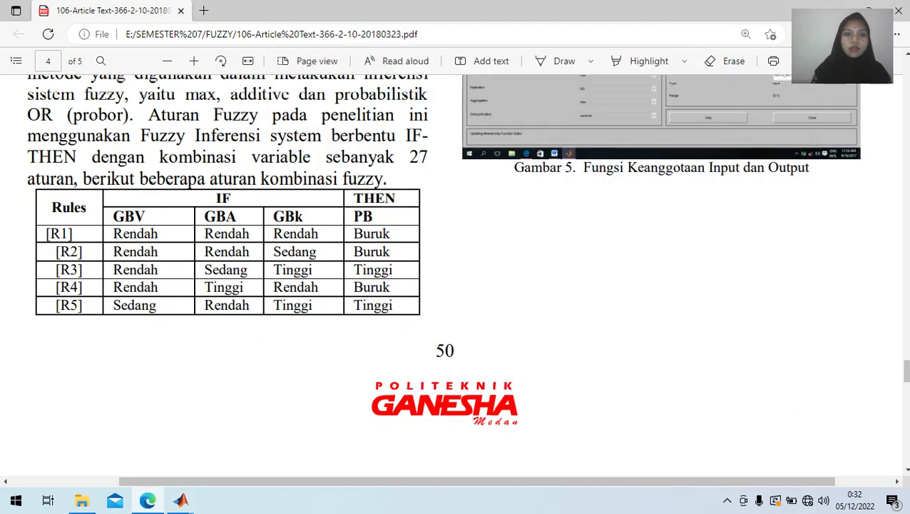
scroll(455, 274, down, 2)
scroll(455, 275, up, 8)
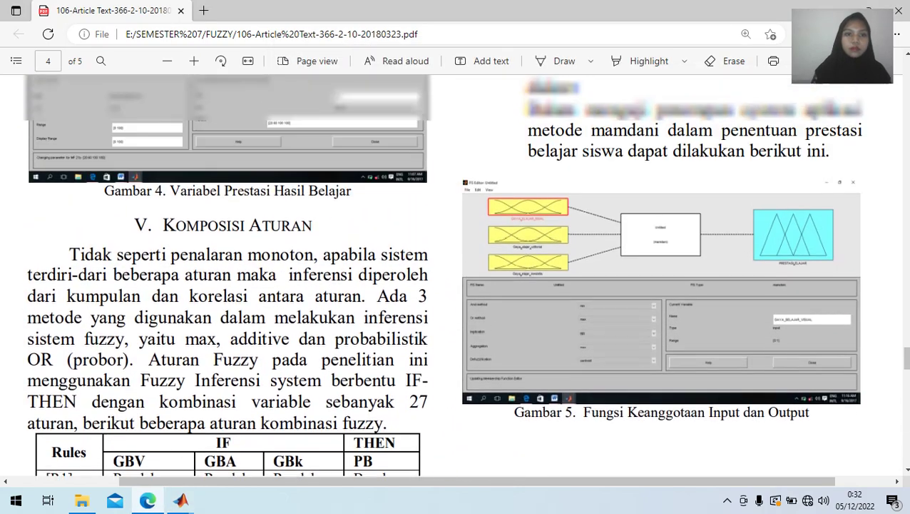
scroll(455, 275, up, 12)
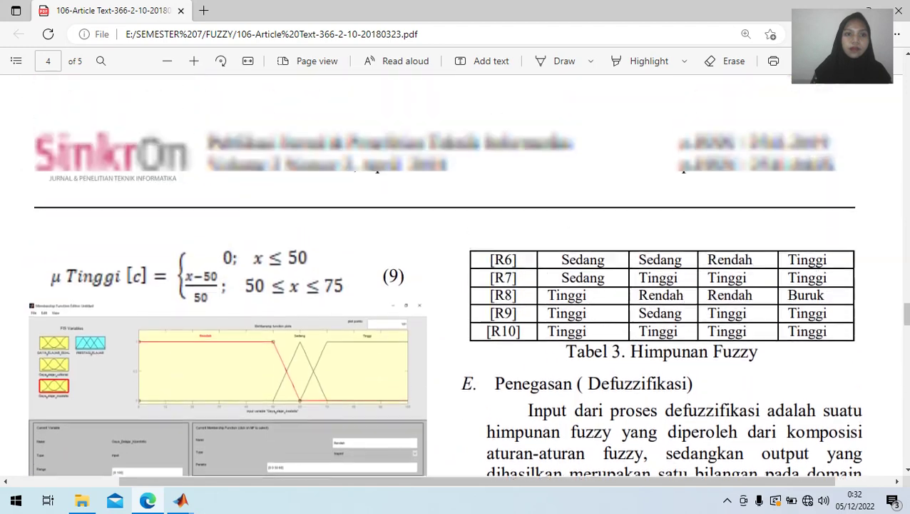
scroll(455, 275, up, 12)
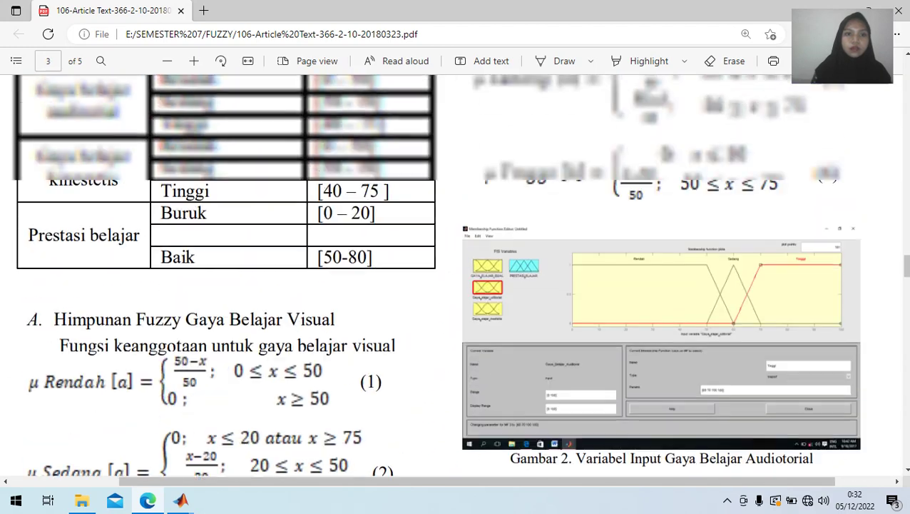